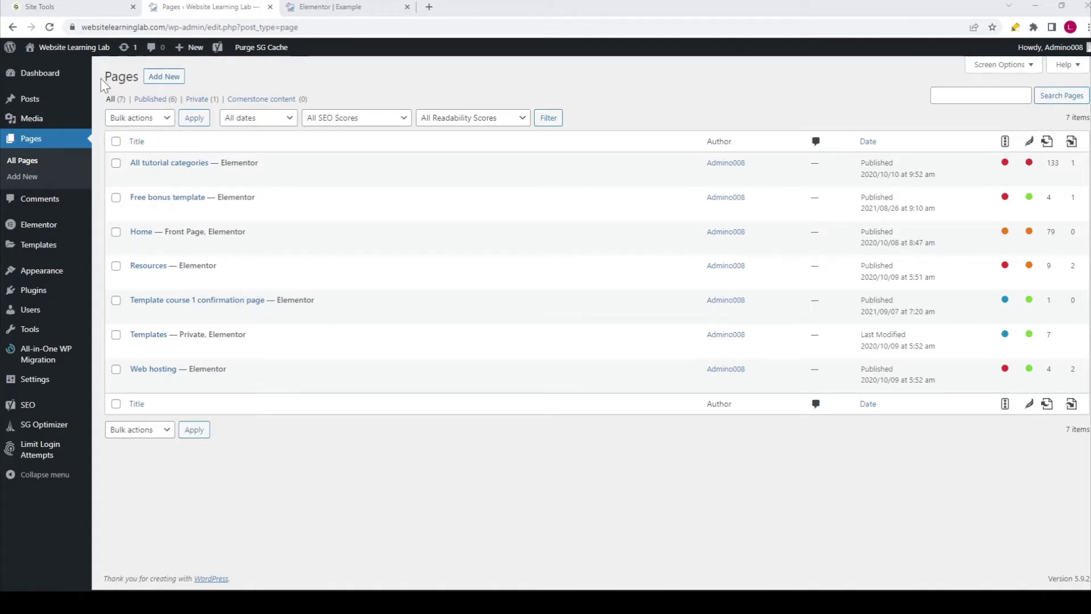
Create a new page titled 'Example 1', publish it, and open it in Elementor.
mouse_move(57, 76)
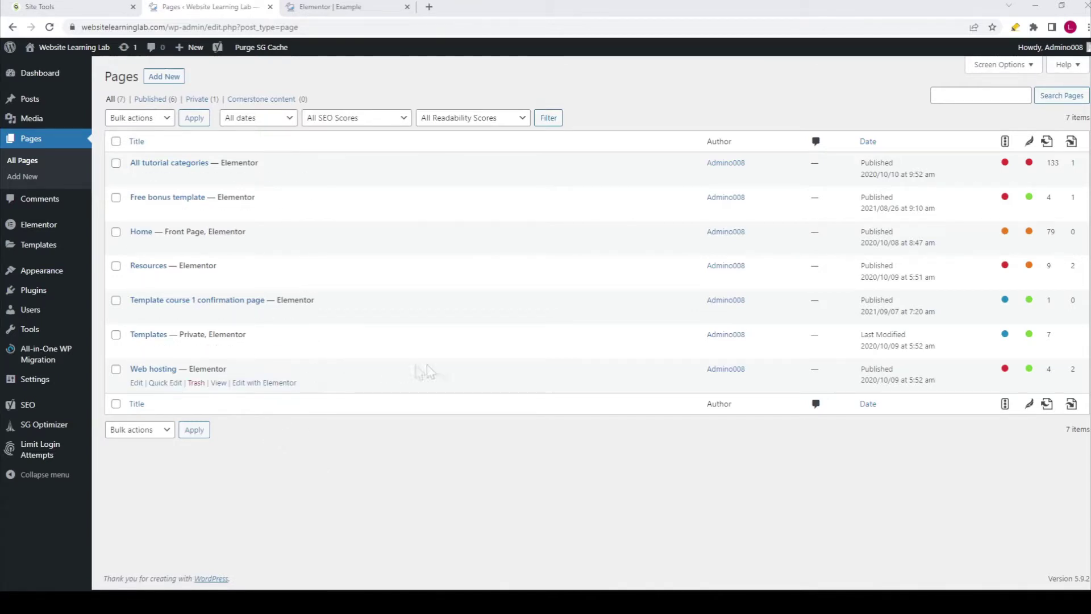
left_click(166, 82)
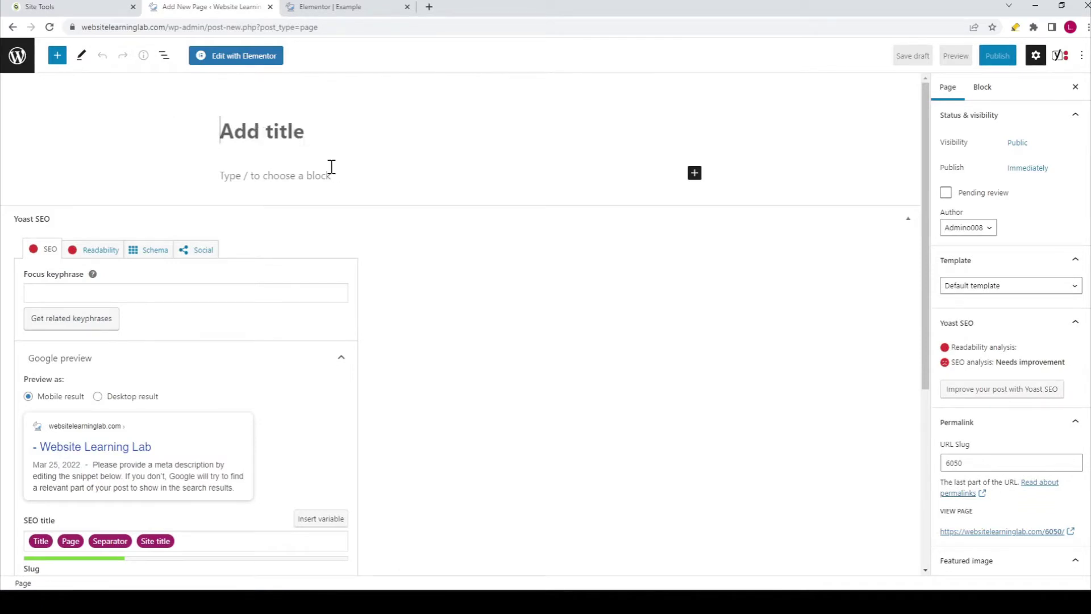
type("Exa")
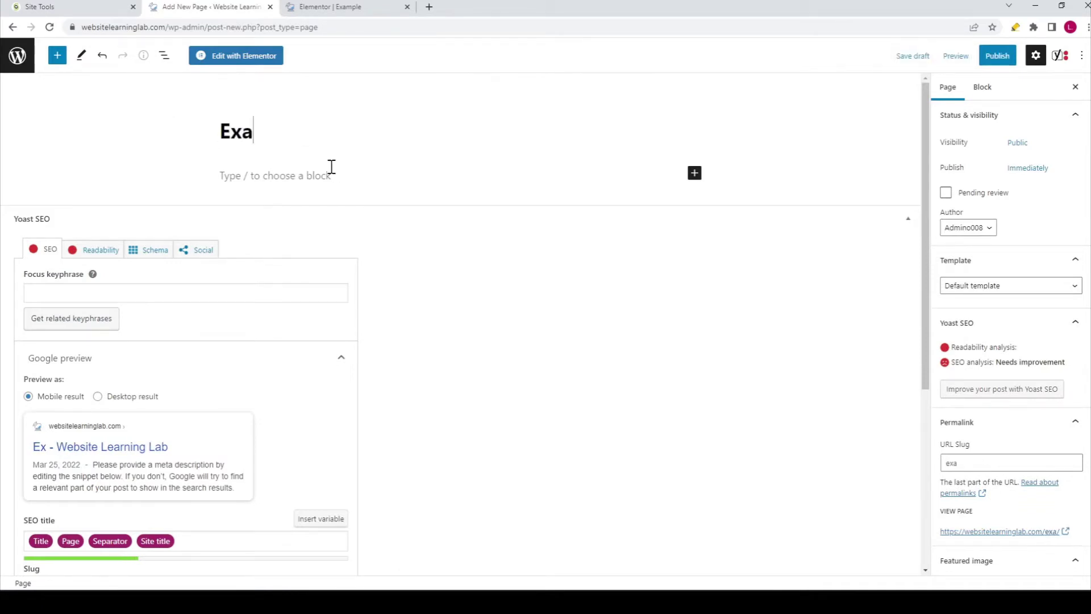
type("mple")
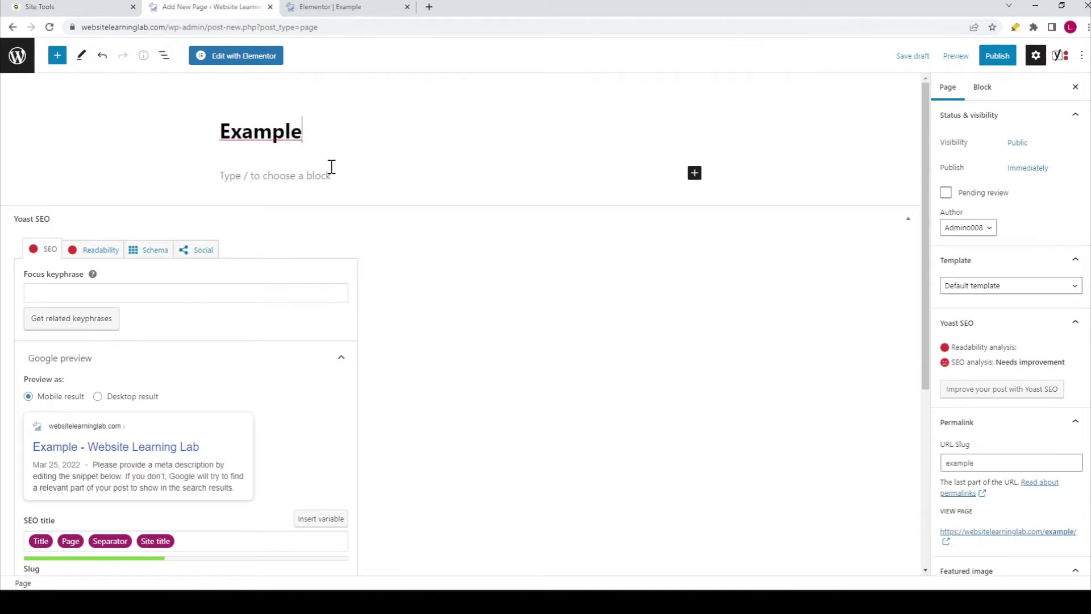
type(" 1")
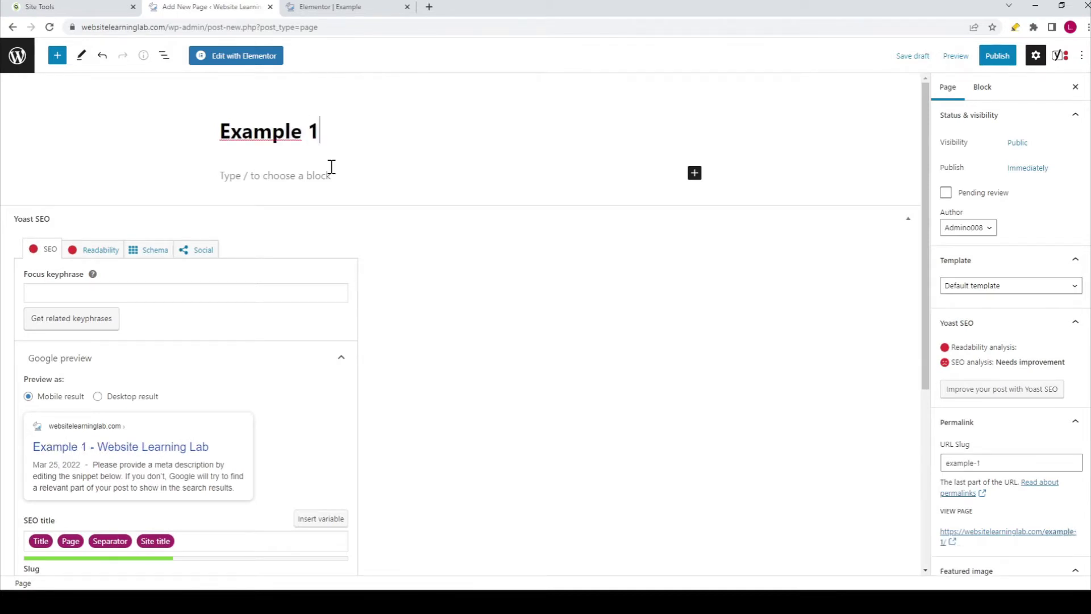
left_click(998, 59)
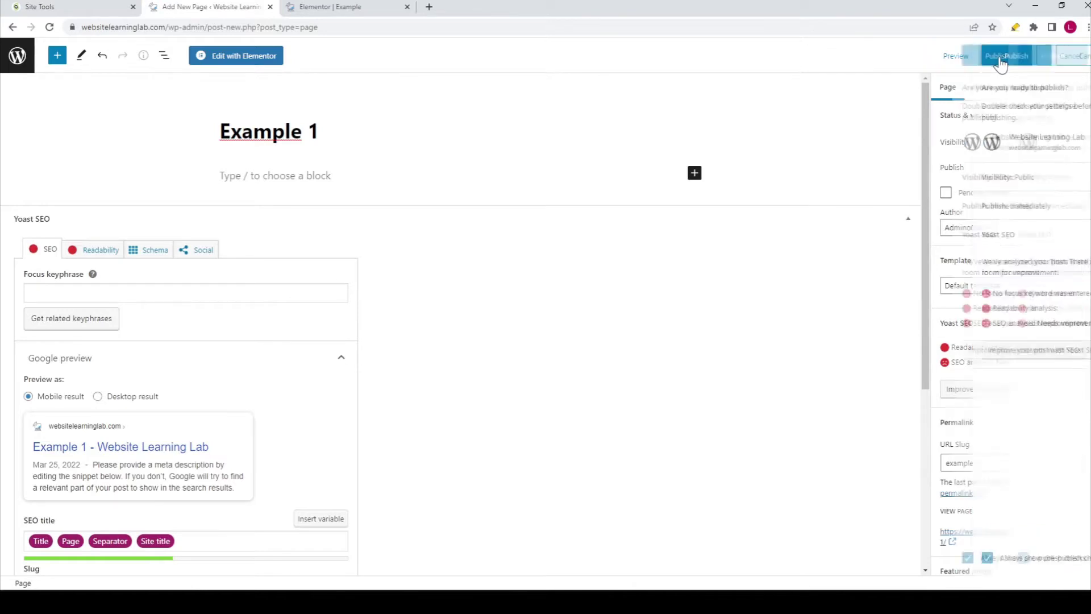
left_click(995, 57)
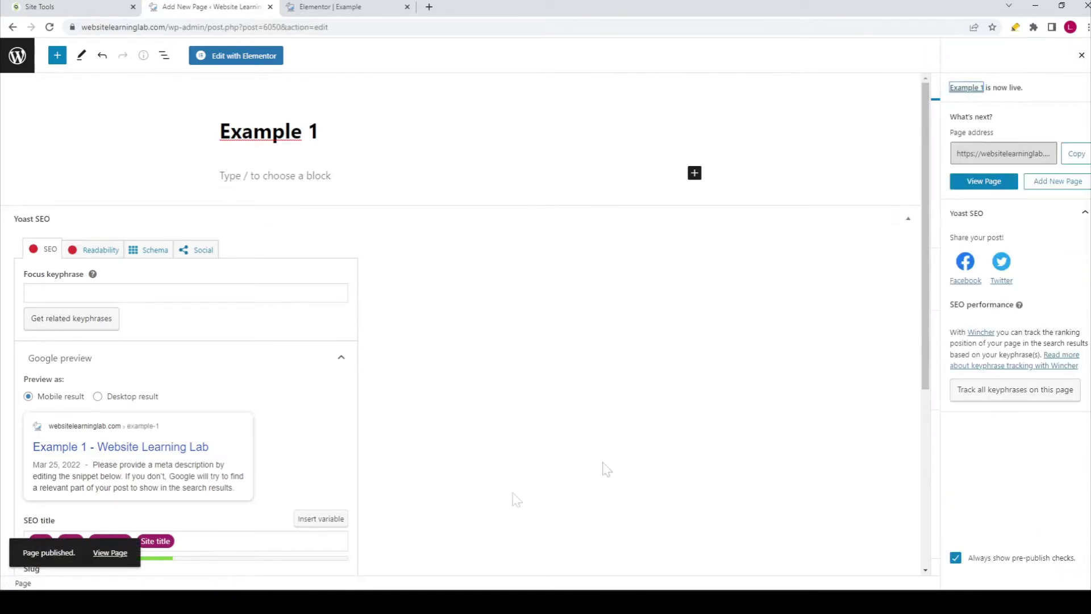
left_click(235, 66)
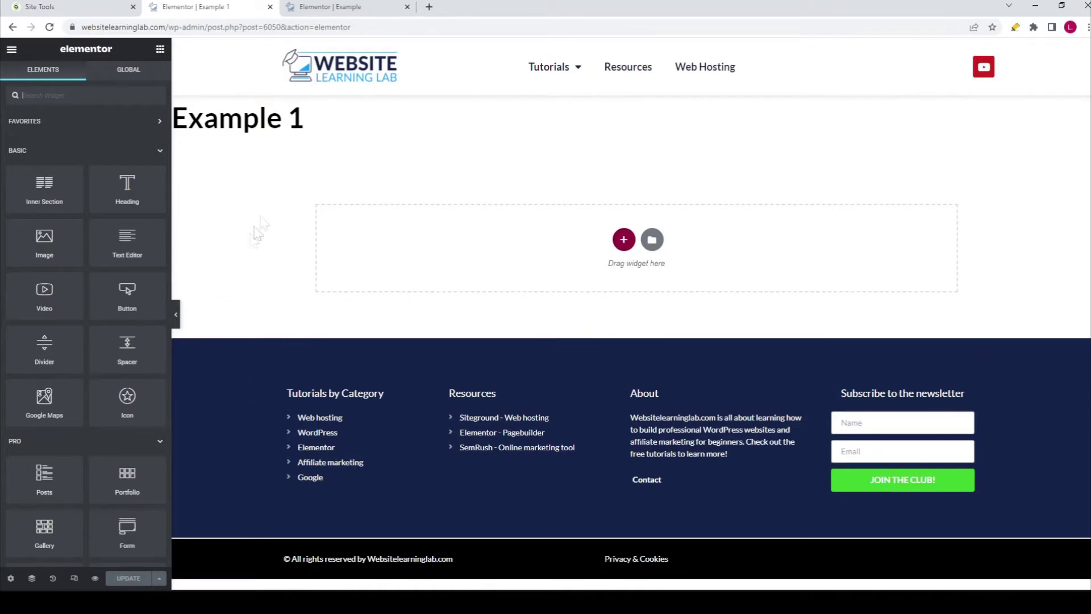
Select the Example 1 title text on the Elementor canvas, then go to the settings gear.
left_click_drag(309, 127, 178, 117)
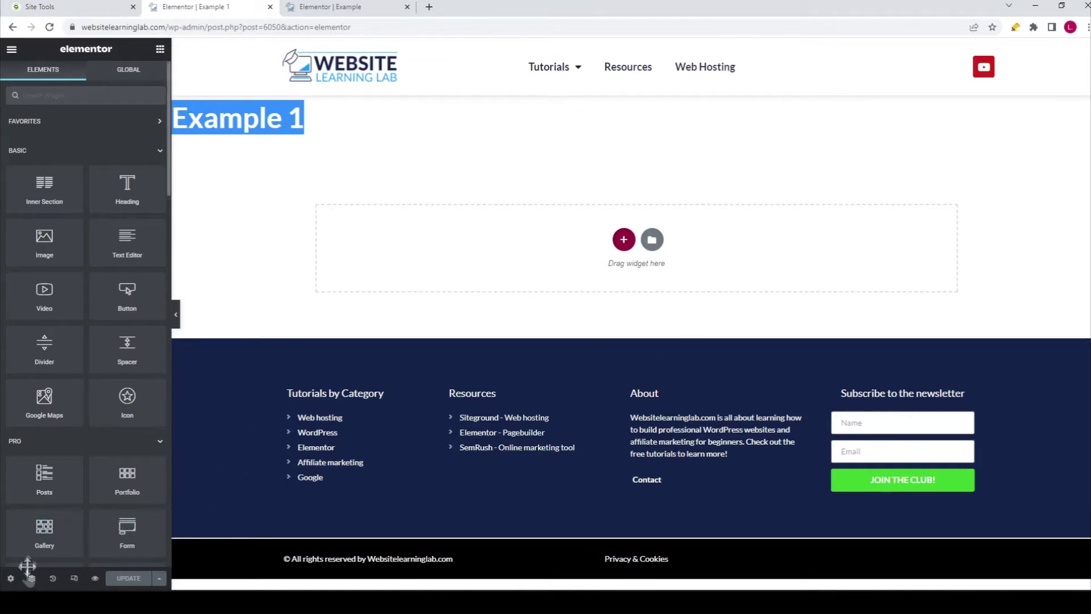
left_click(11, 580)
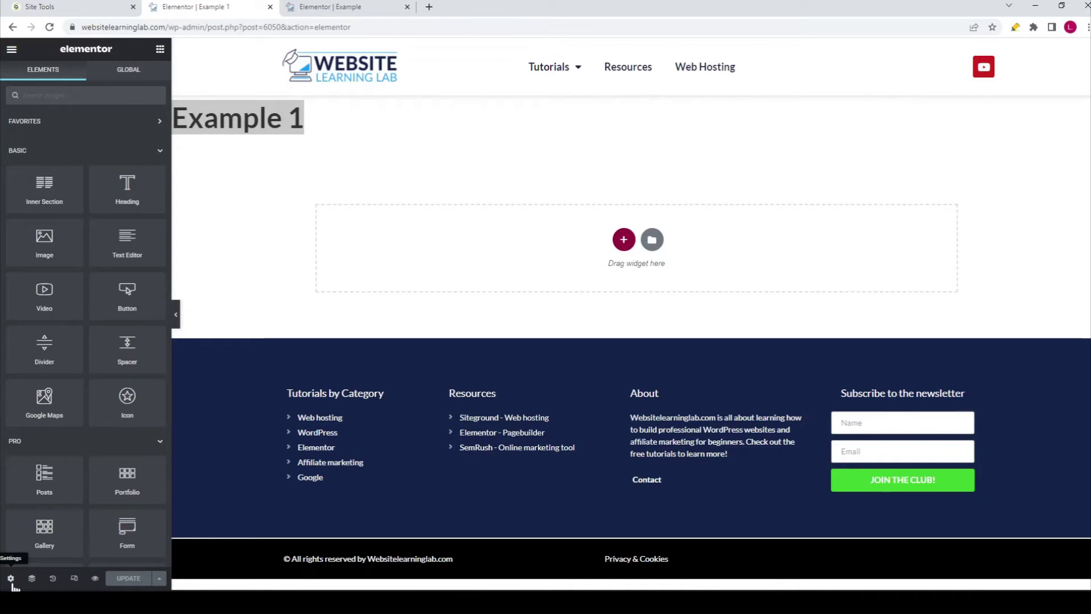
In page settings, toggle Hide Title on and off, then set Page Layout to Elementor Canvas.
left_click(11, 579)
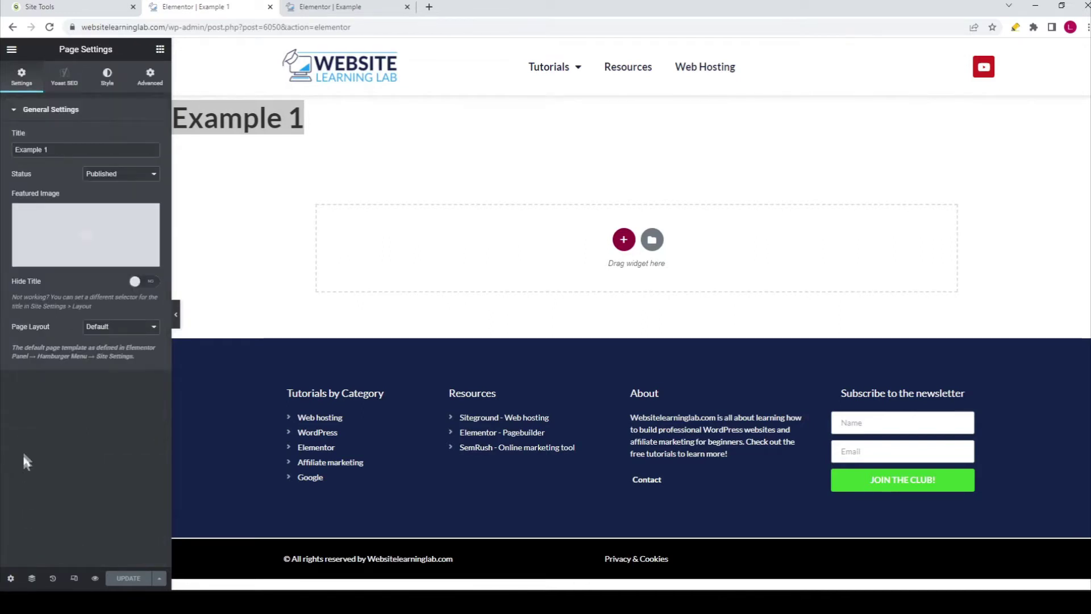
left_click(151, 284)
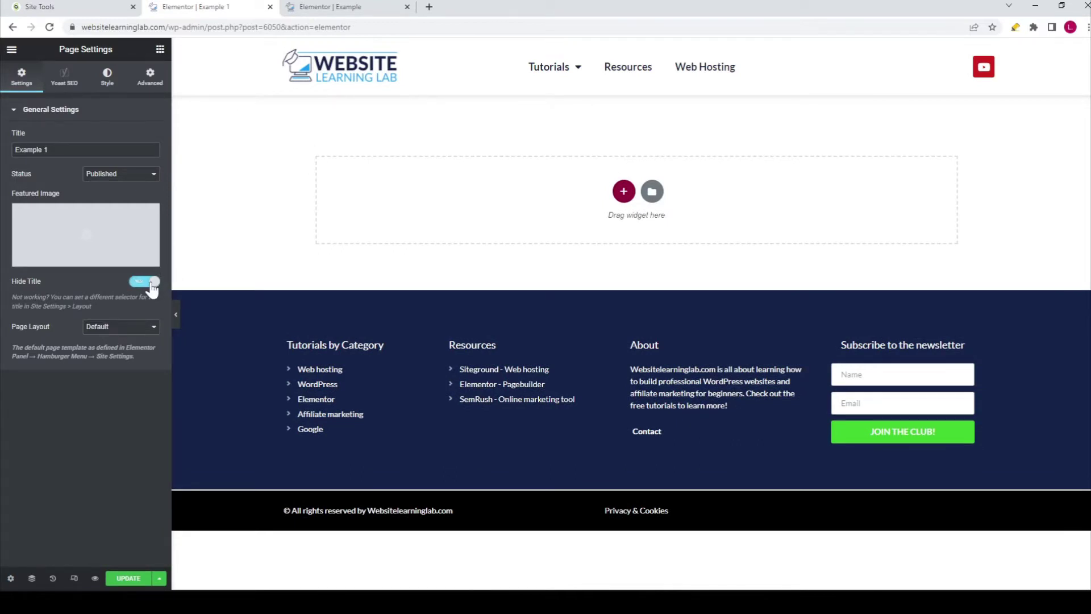
left_click(151, 283)
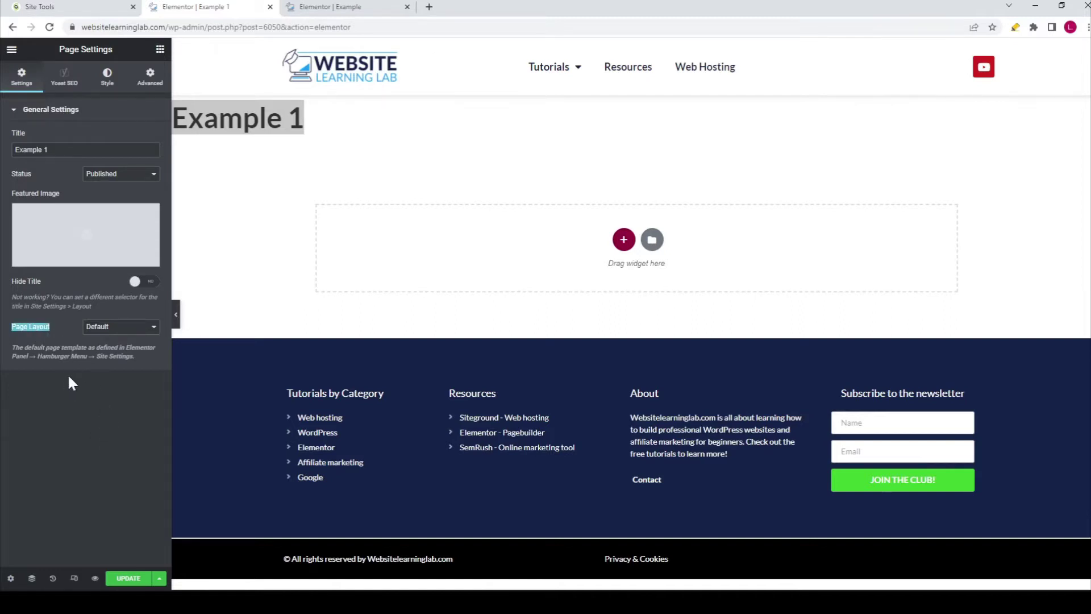
left_click(105, 331)
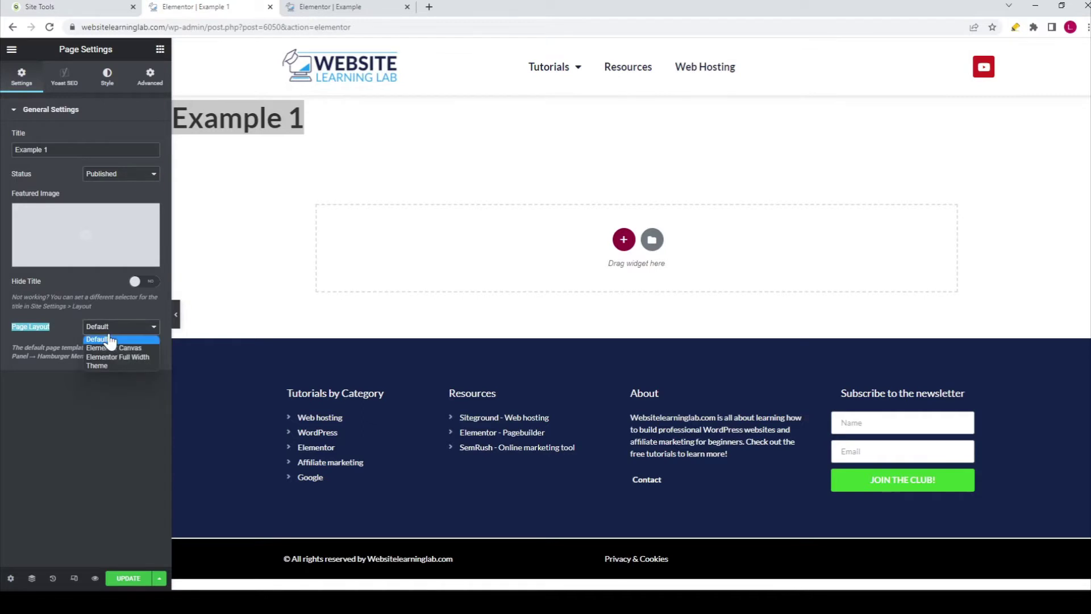
left_click(146, 348)
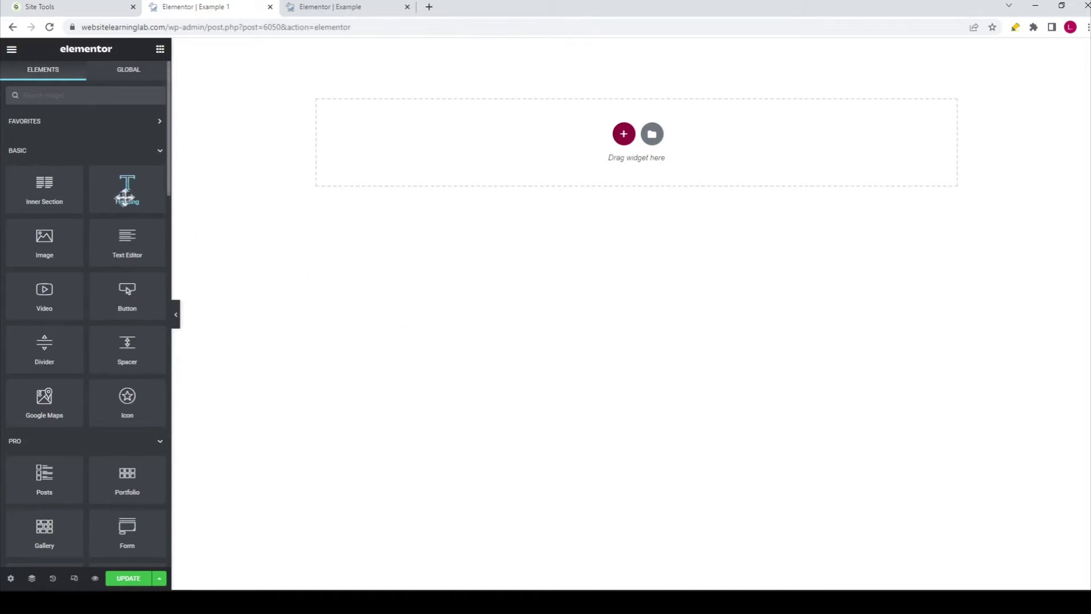
scroll(106, 228, "down", 2)
scroll(105, 229, "down", 10)
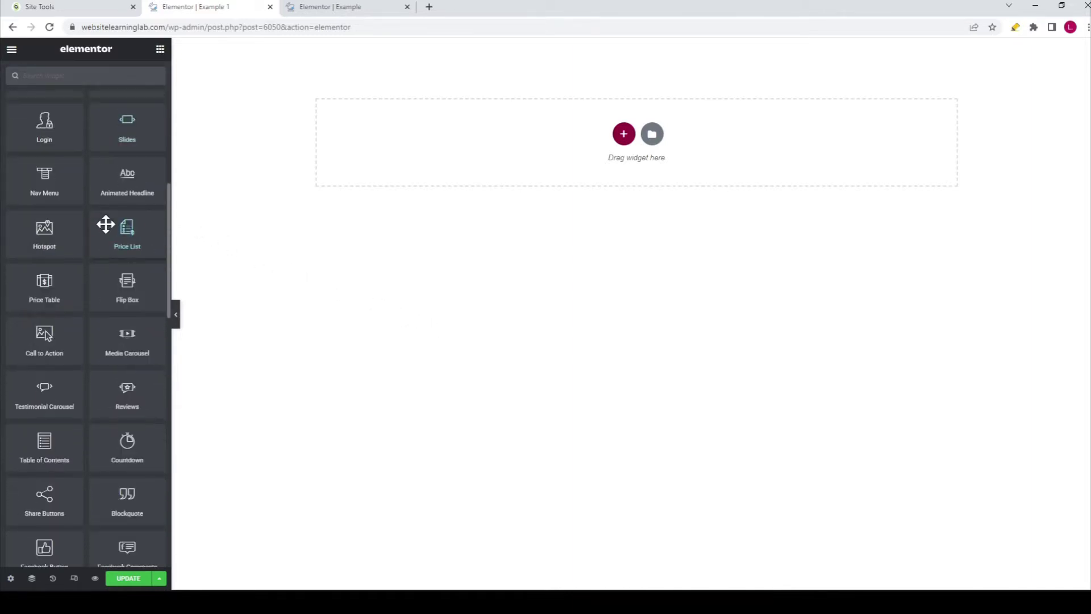
scroll(105, 224, "down", 5)
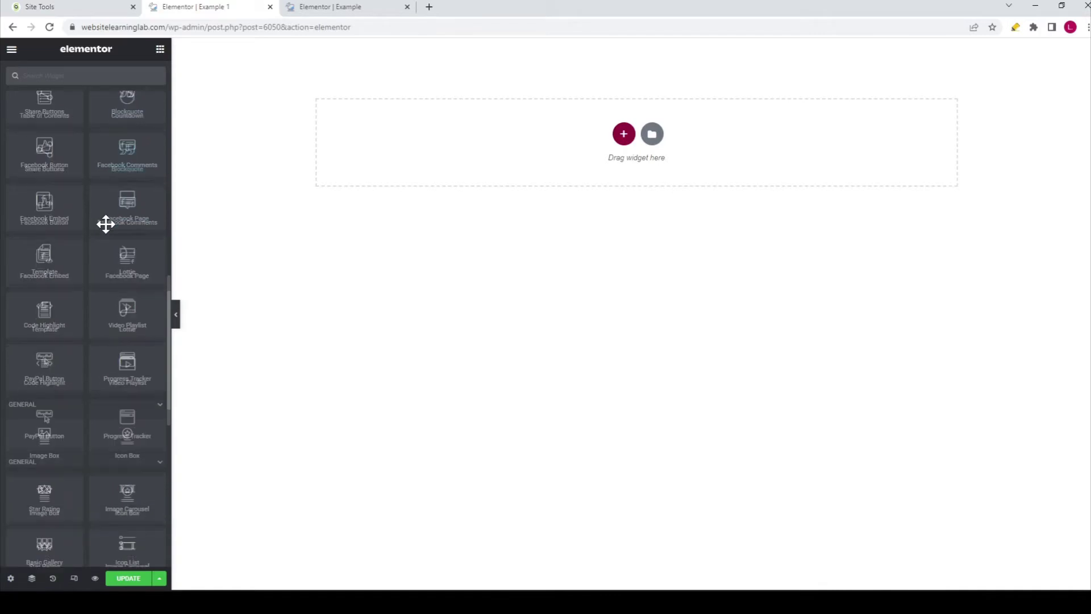
scroll(106, 224, "up", 8)
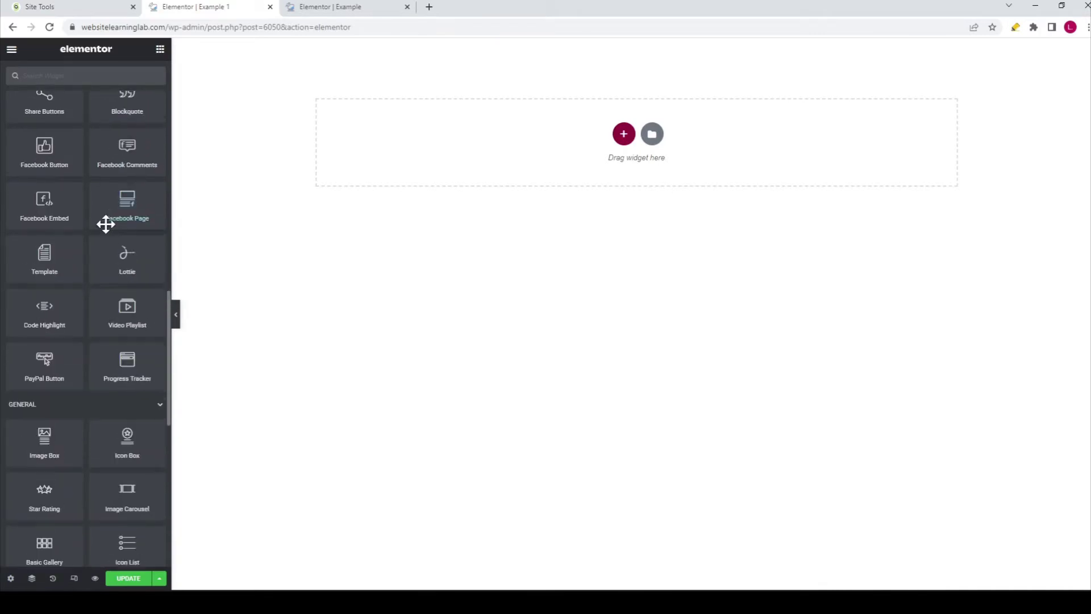
scroll(106, 224, "up", 10)
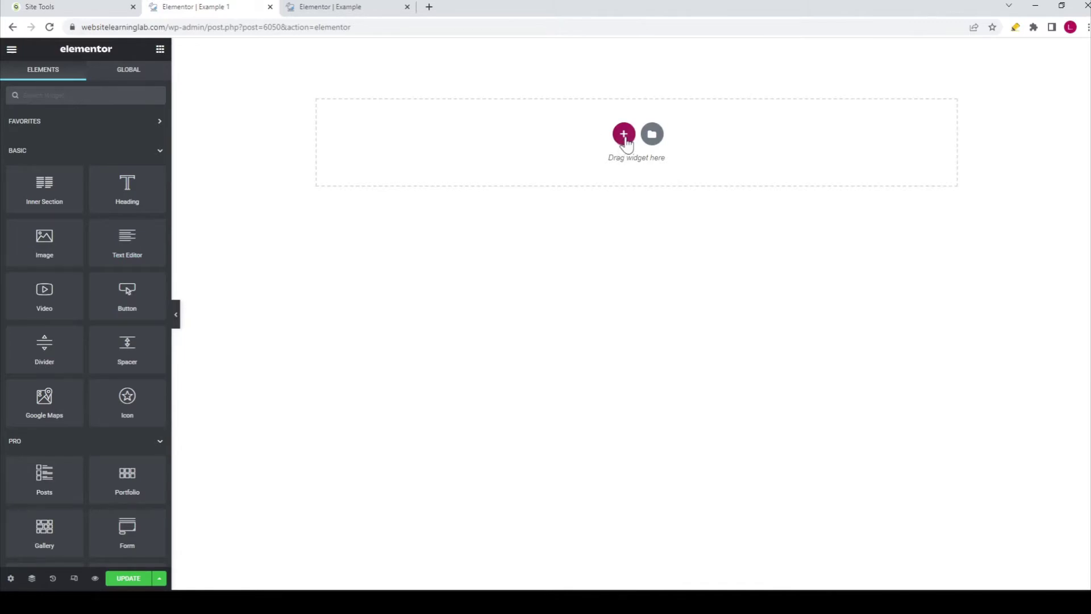
left_click(623, 134)
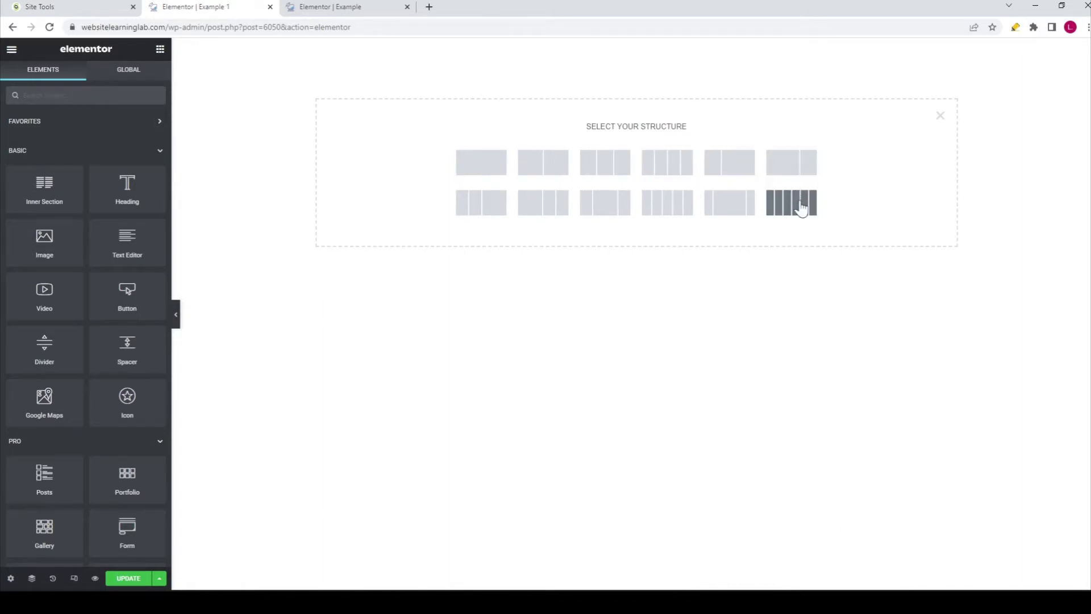
left_click(541, 170)
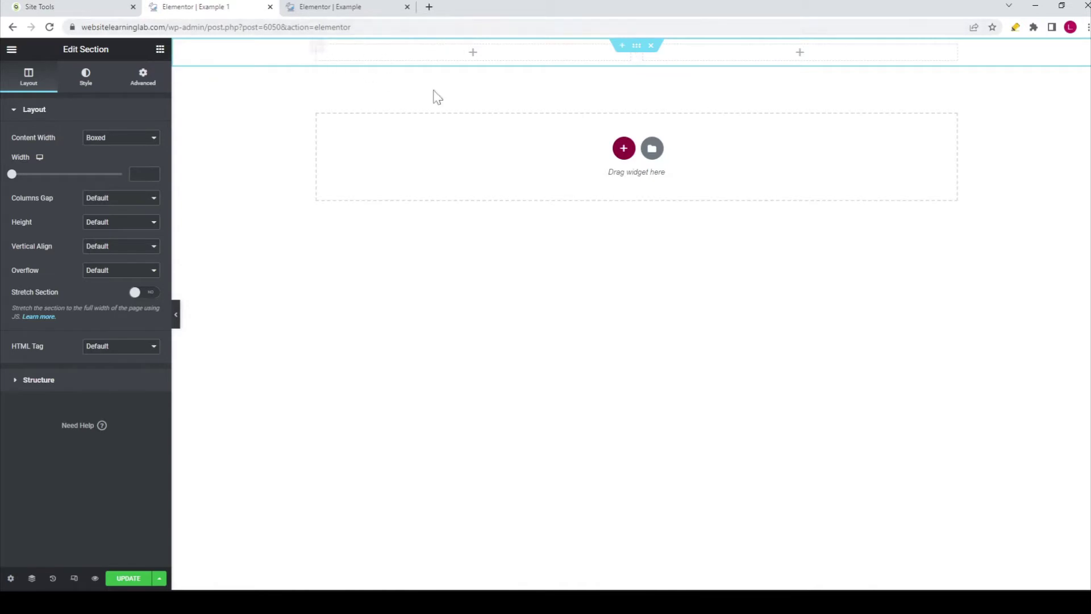
left_click(160, 49)
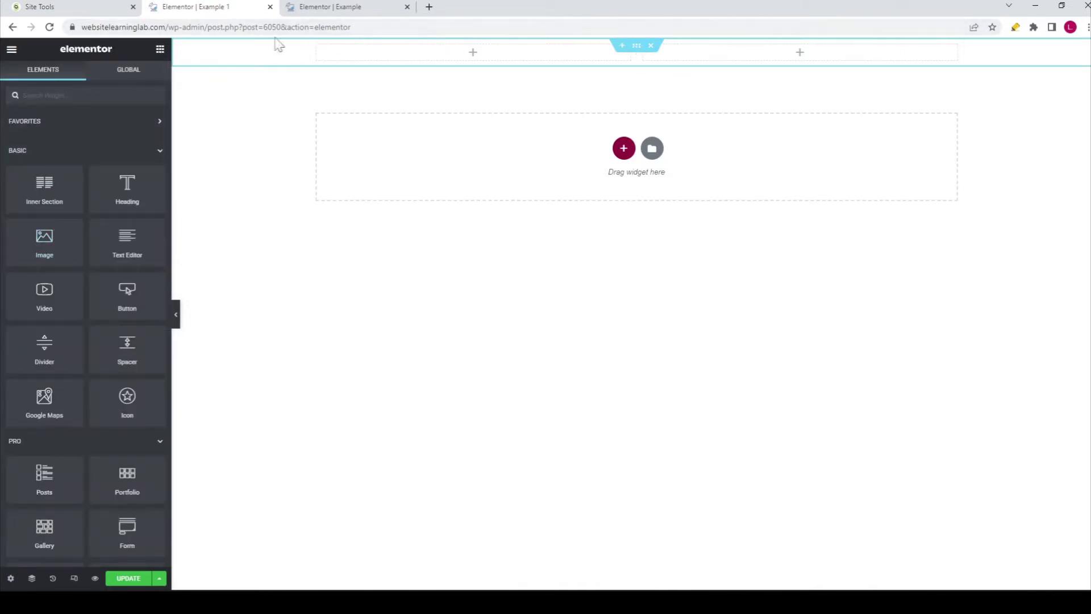
left_click_drag(133, 200, 439, 67)
left_click(160, 50)
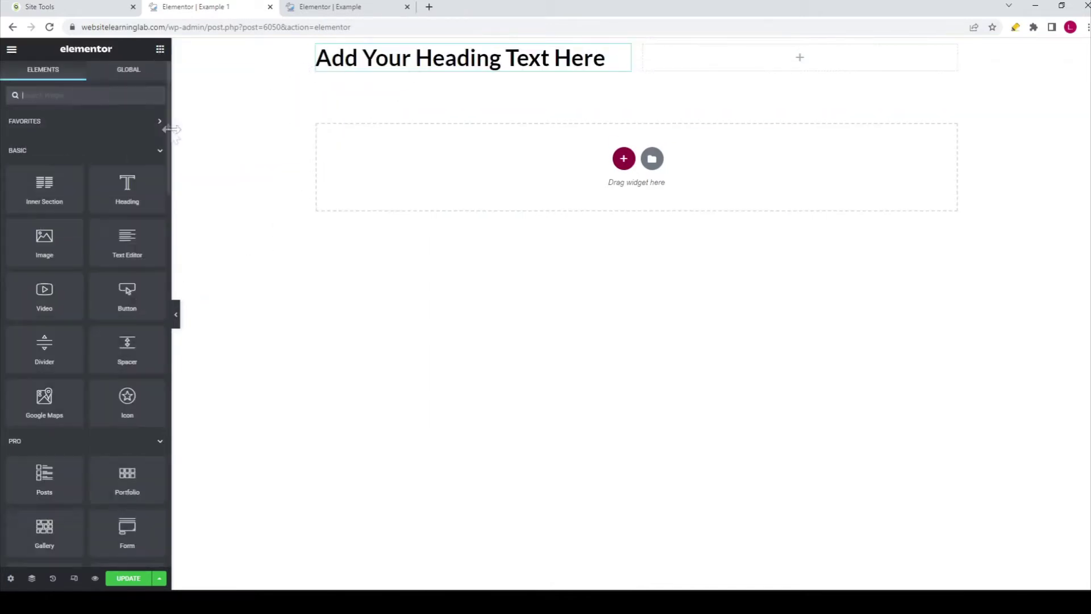
left_click(568, 61)
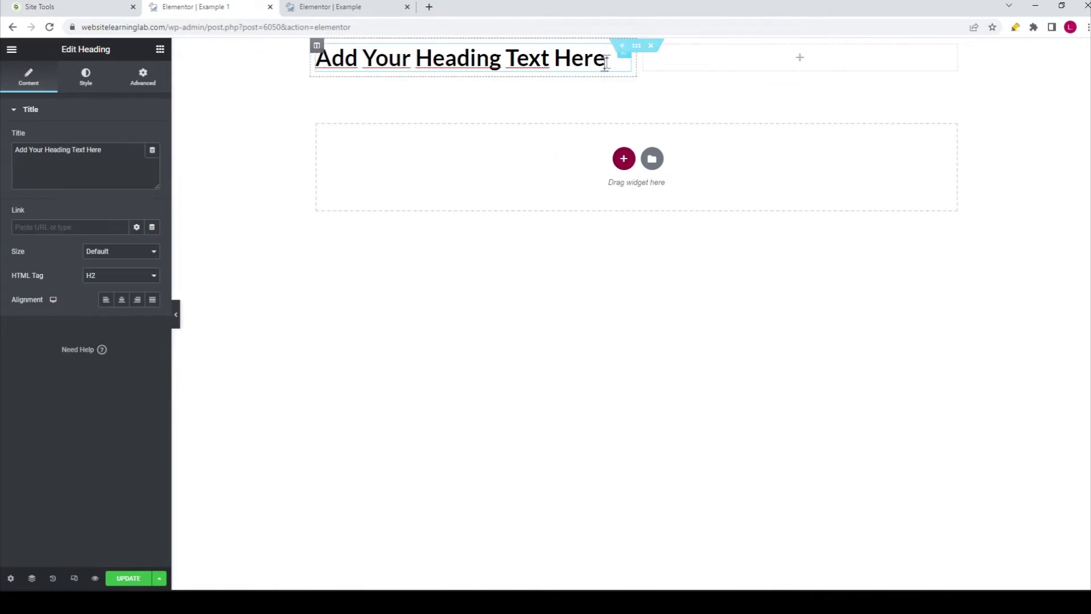
left_click(650, 43)
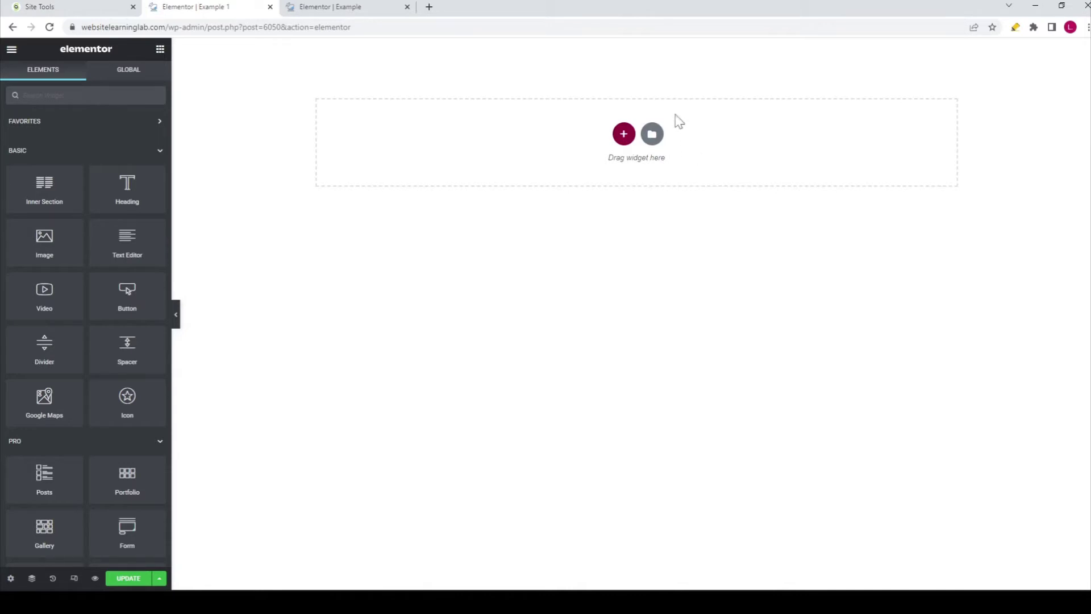
Open the template library and switch from the Blocks tab back to Pages.
left_click(654, 138)
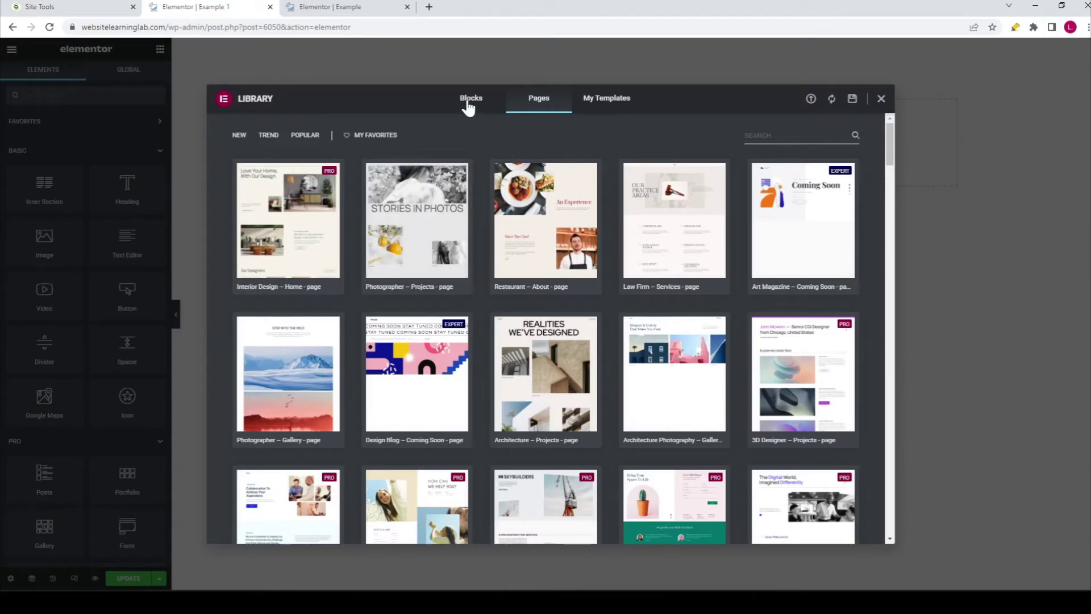
left_click(467, 103)
left_click(539, 101)
Browse the Pages templates, preview Interior Design – Contact, and return to the library.
scroll(739, 199, "down", 5)
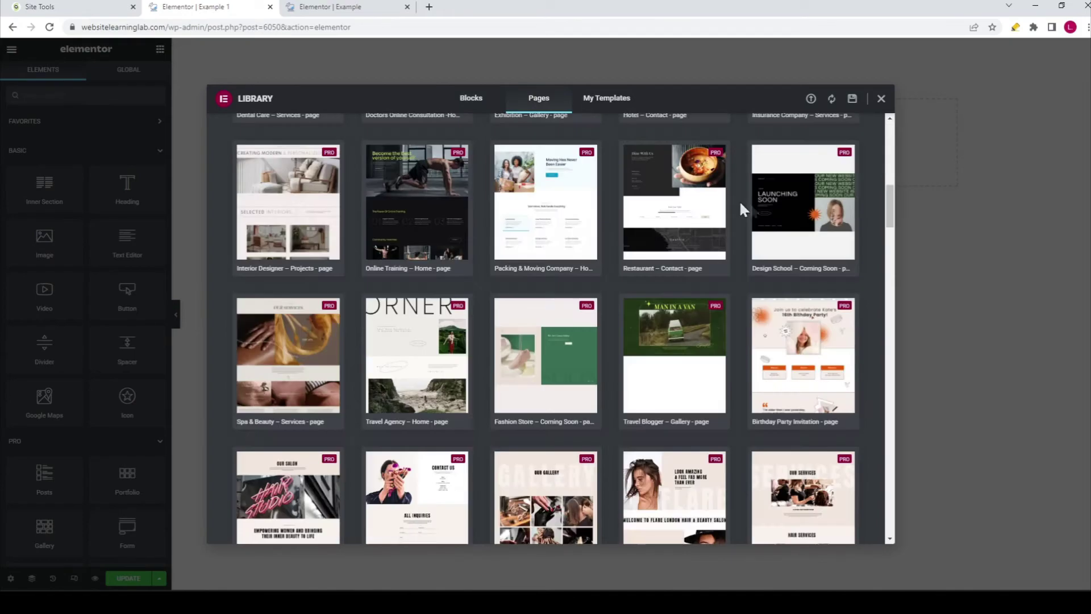
scroll(609, 238, "down", 3)
scroll(621, 244, "down", 5)
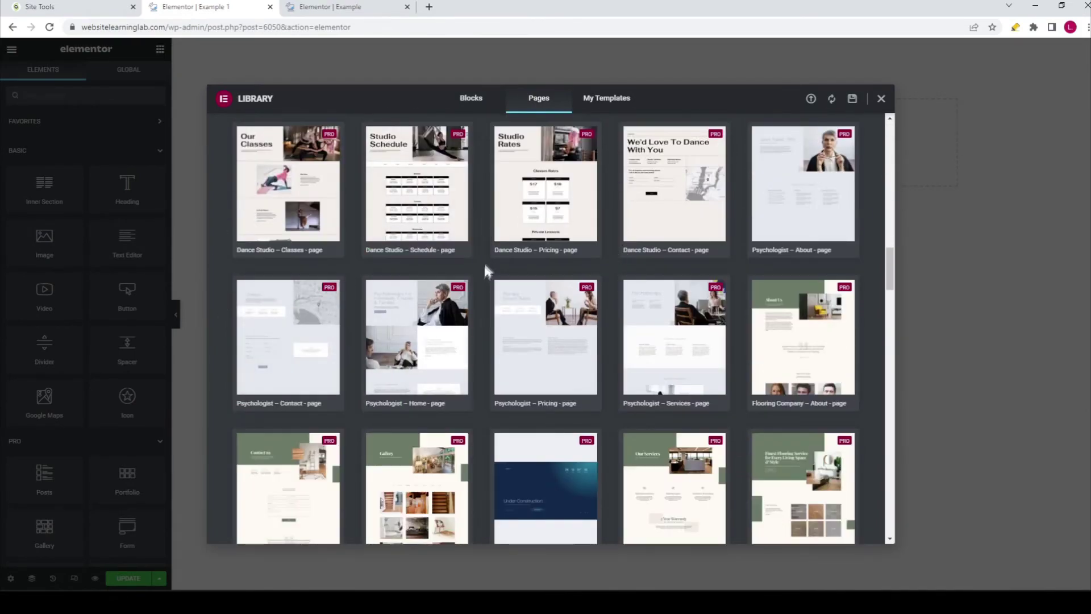
scroll(772, 280, "down", 3)
scroll(771, 280, "down", 8)
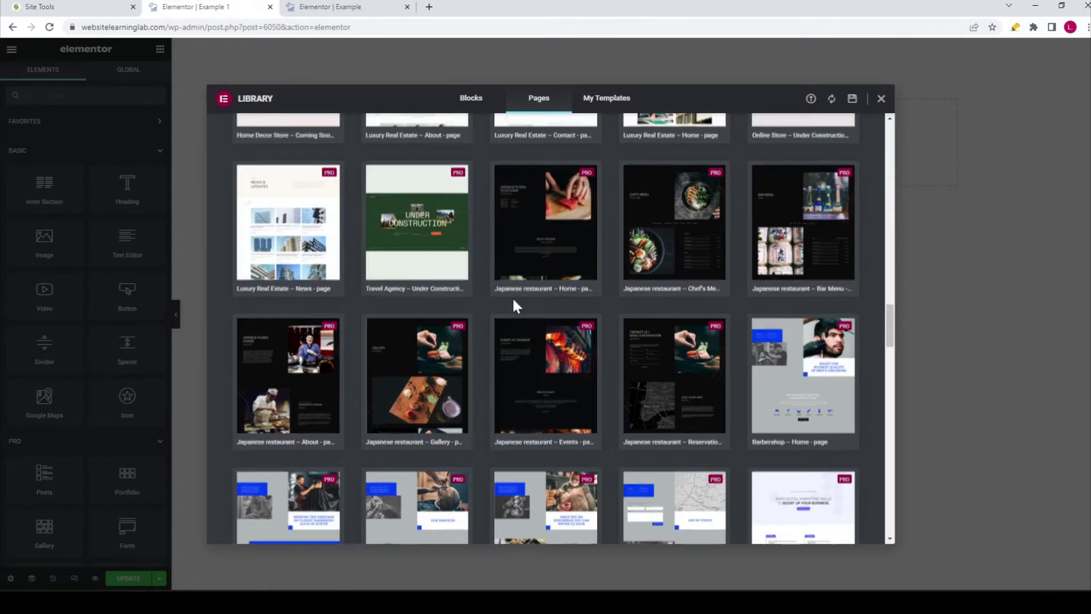
scroll(513, 301, "down", 4)
scroll(680, 354, "down", 6)
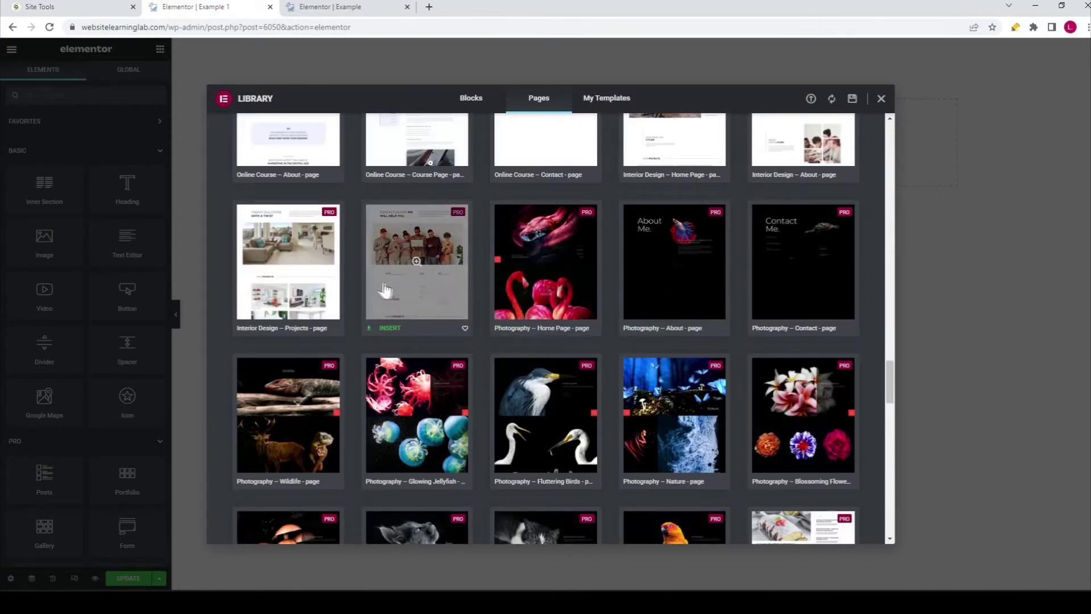
left_click(417, 233)
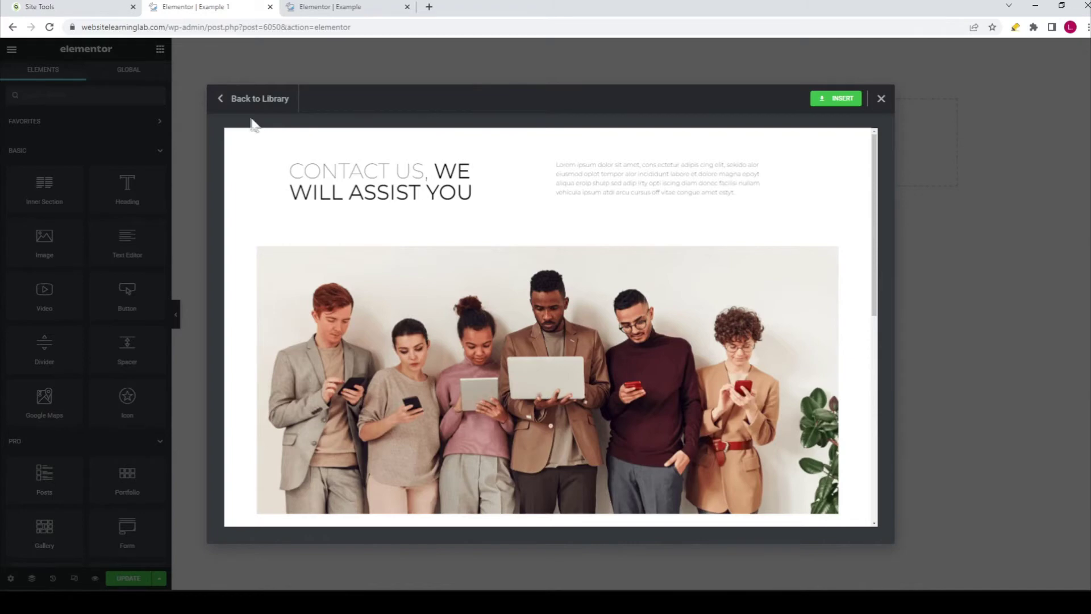
left_click(223, 101)
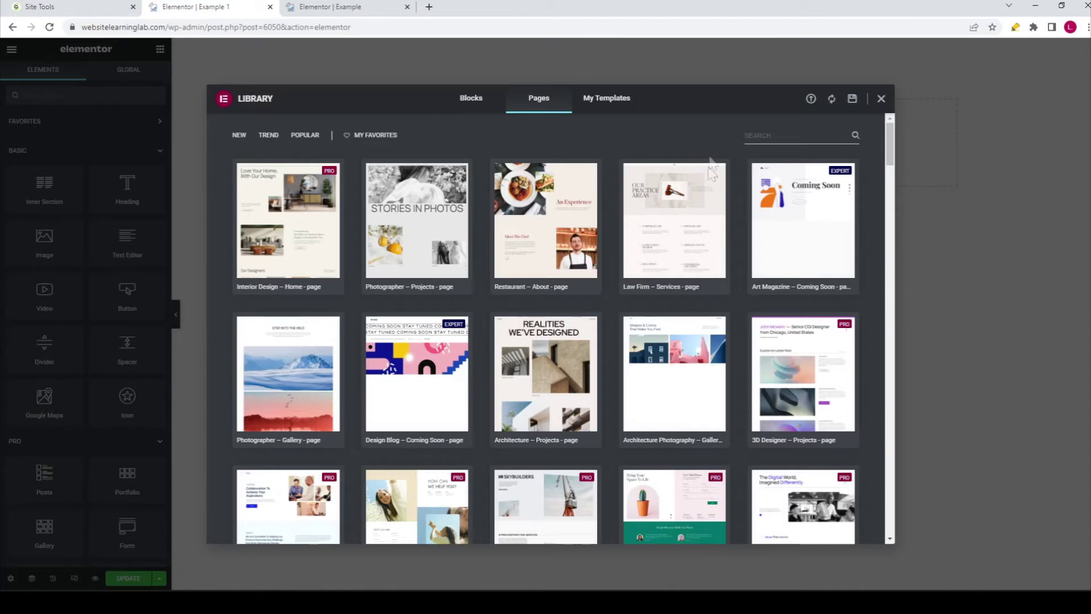
mouse_move(805, 199)
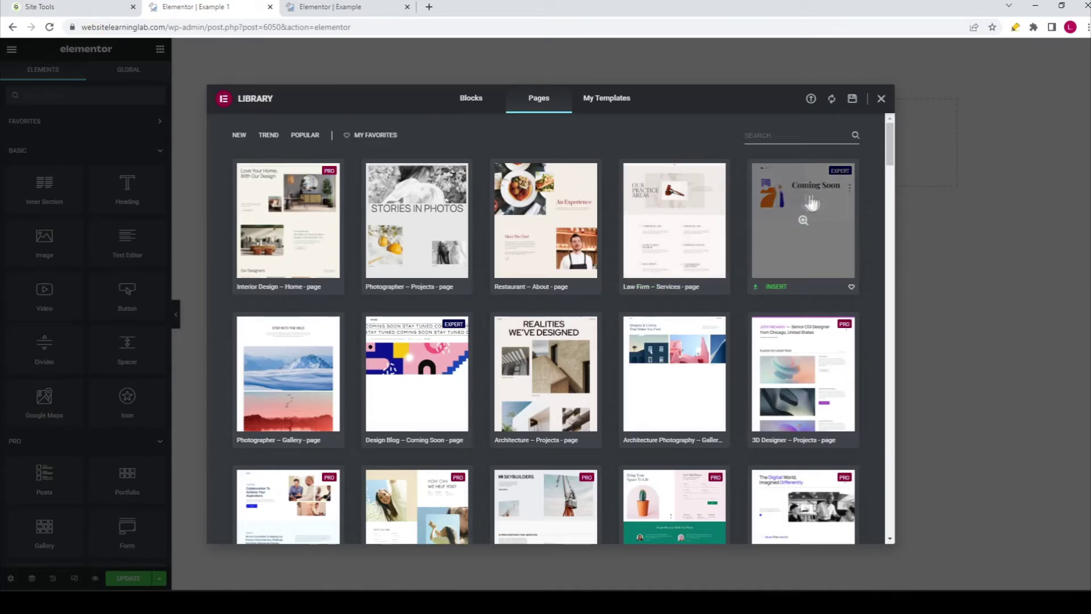
left_click(794, 136)
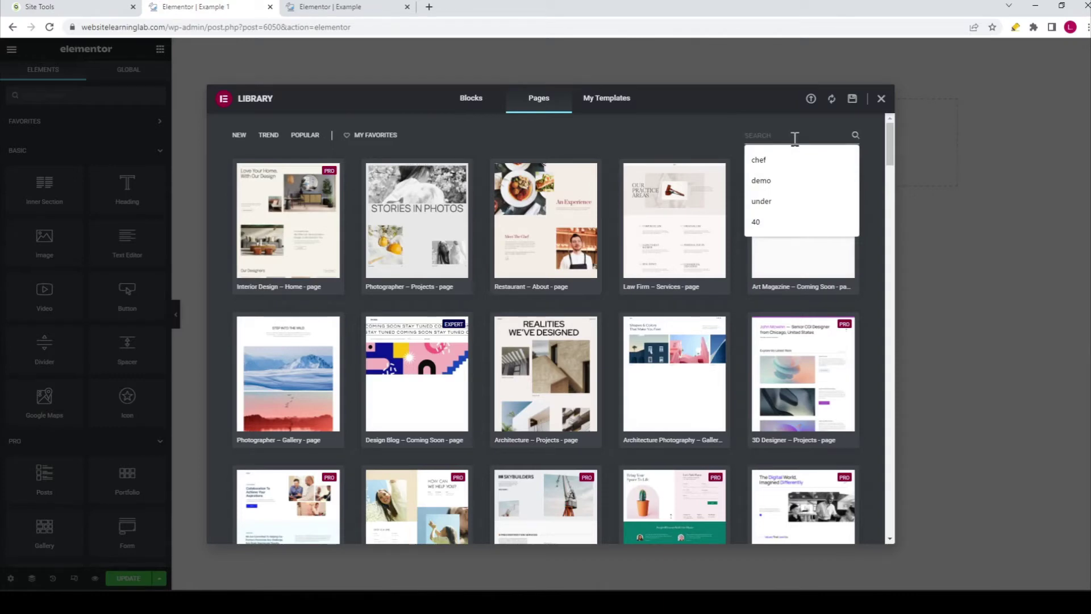
type("under construc")
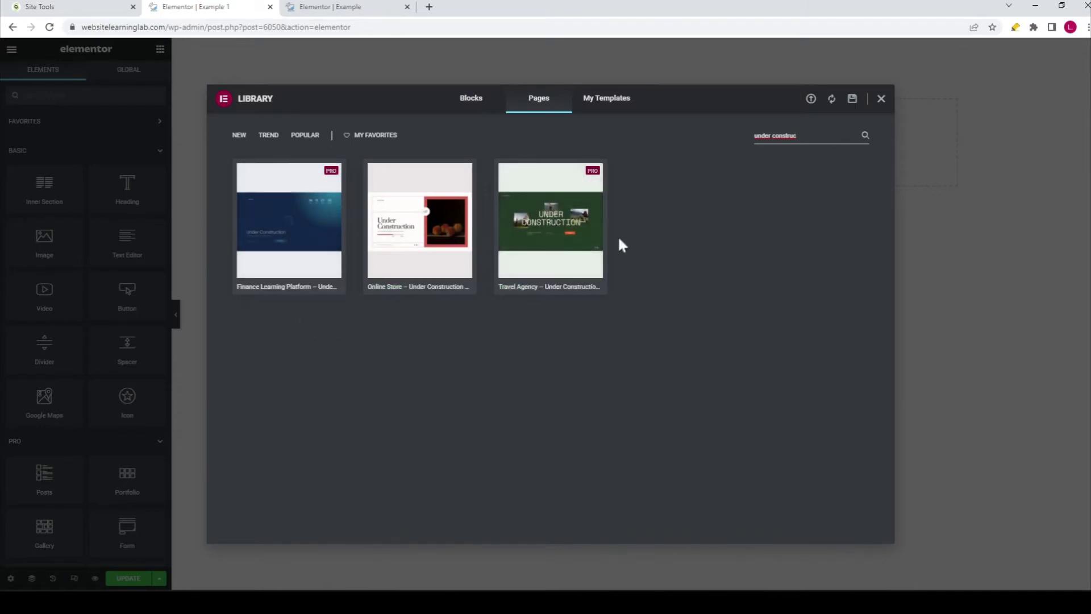
mouse_move(248, 236)
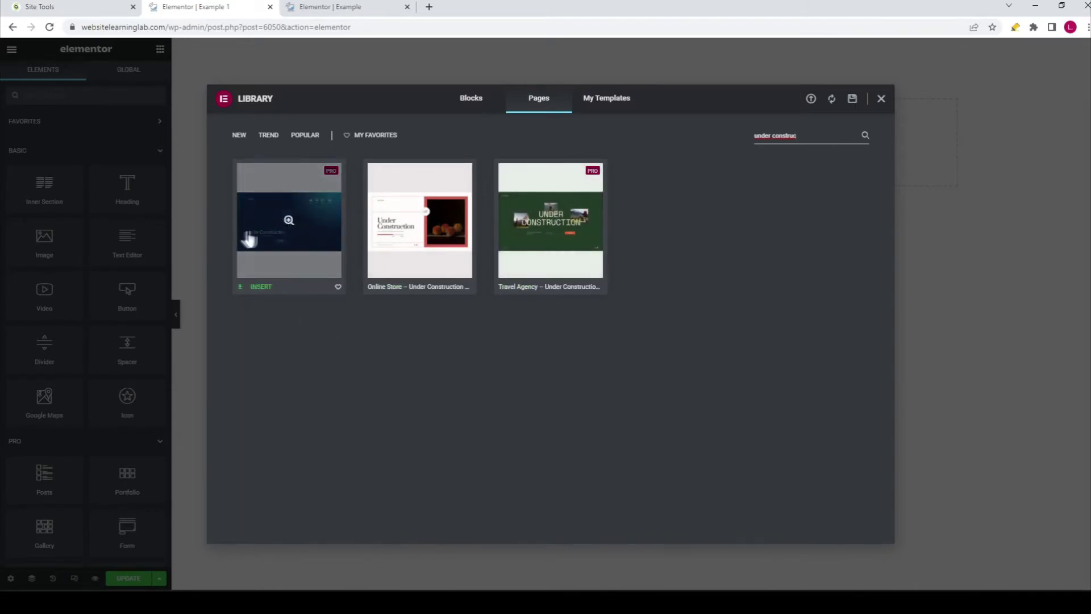
left_click(286, 221)
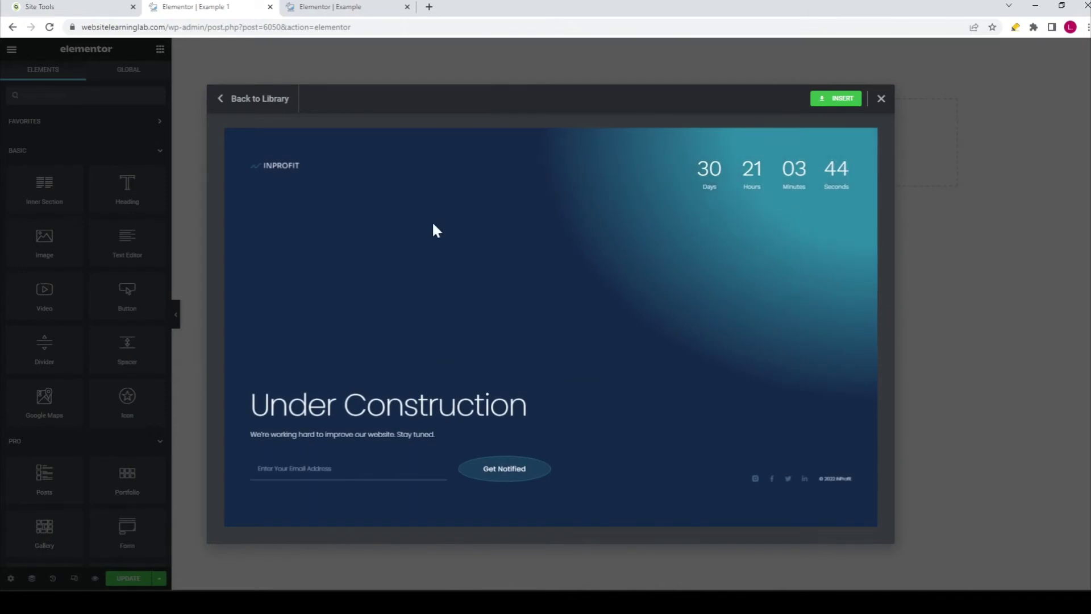
left_click(225, 100)
left_click(789, 134)
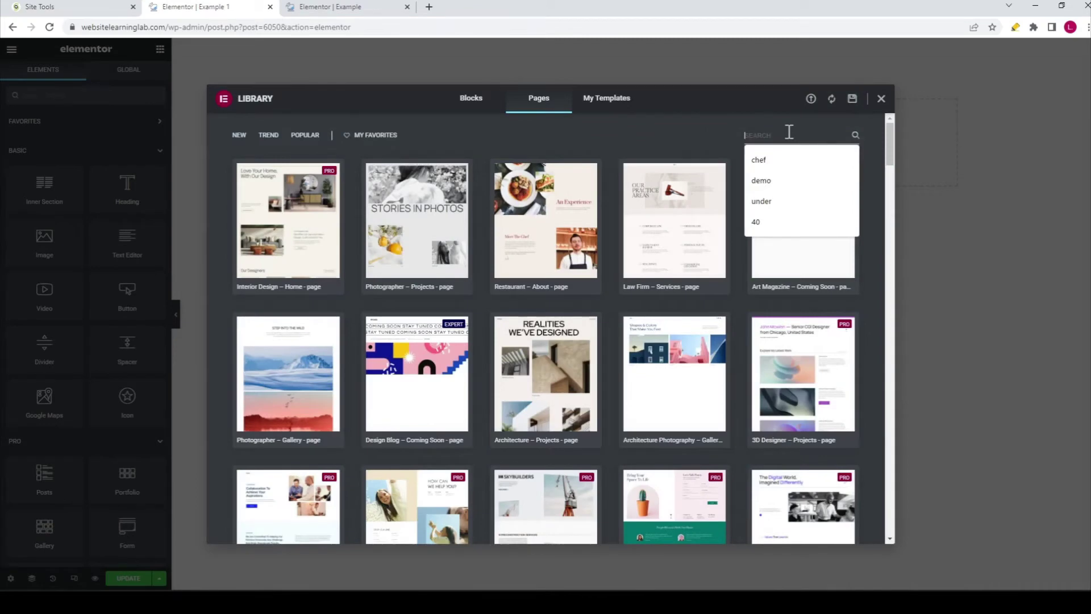
type("ubnd")
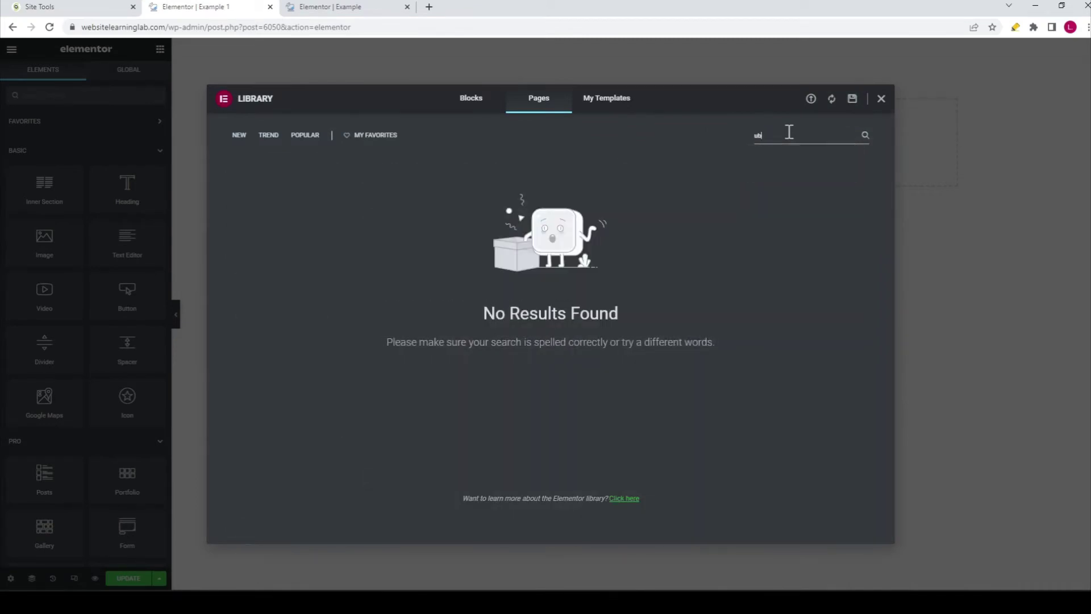
key("BackSpace")
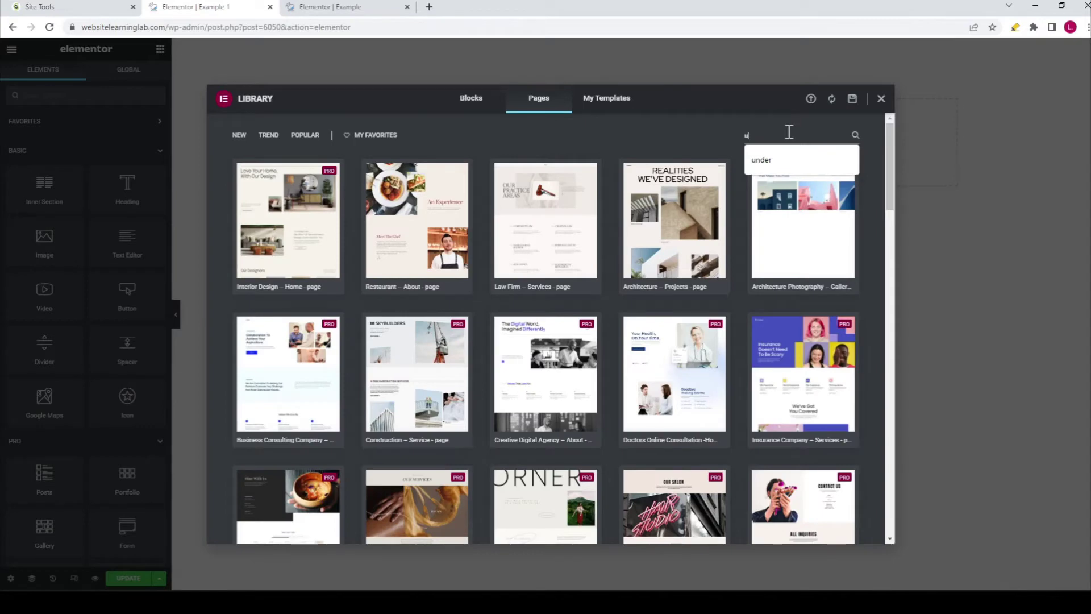
type("nder")
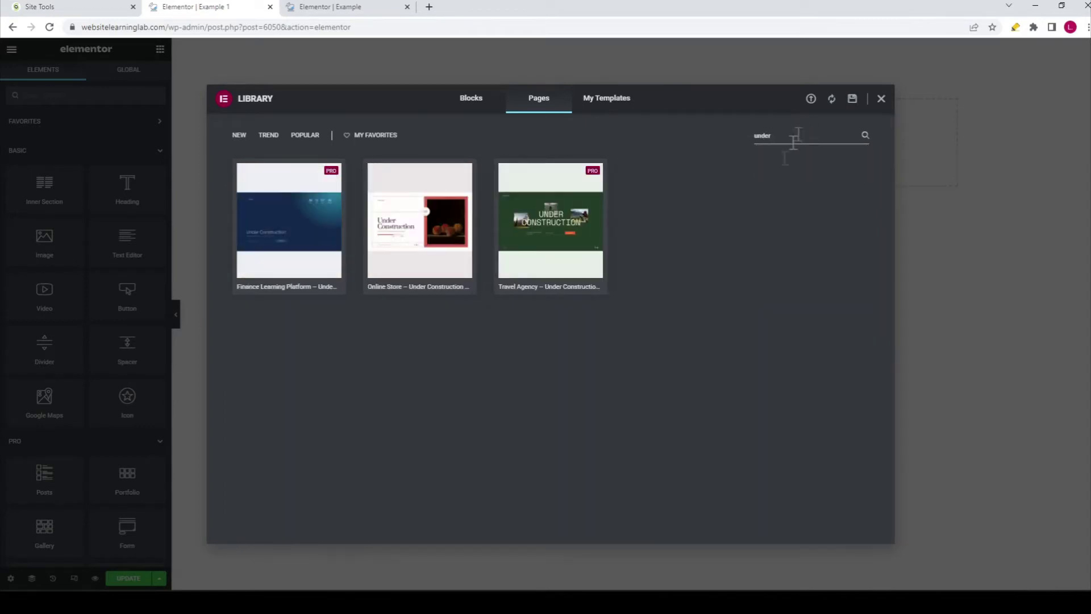
left_click(419, 226)
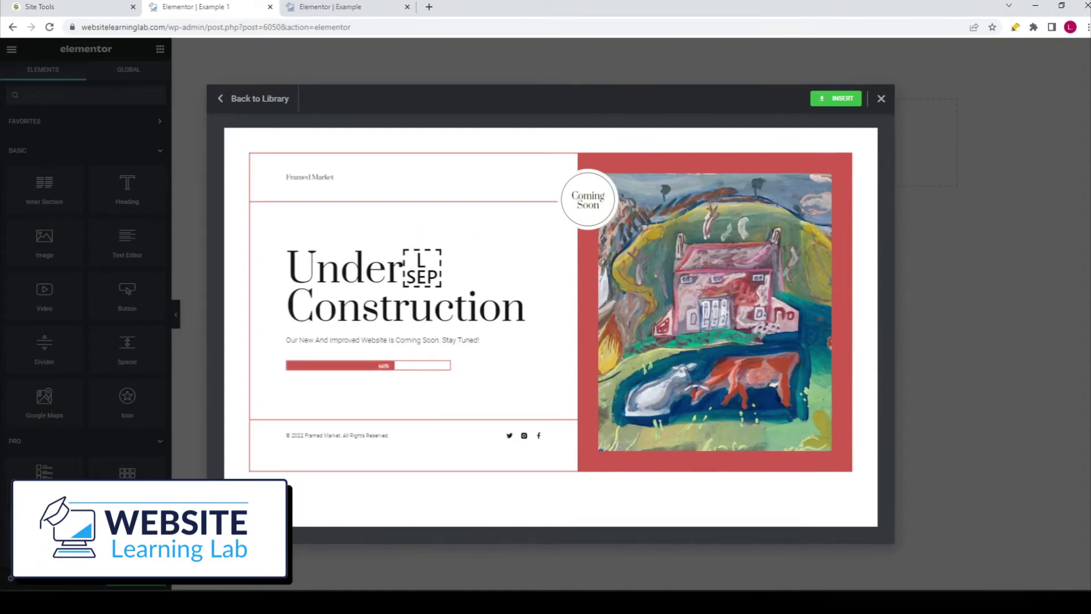
left_click(220, 105)
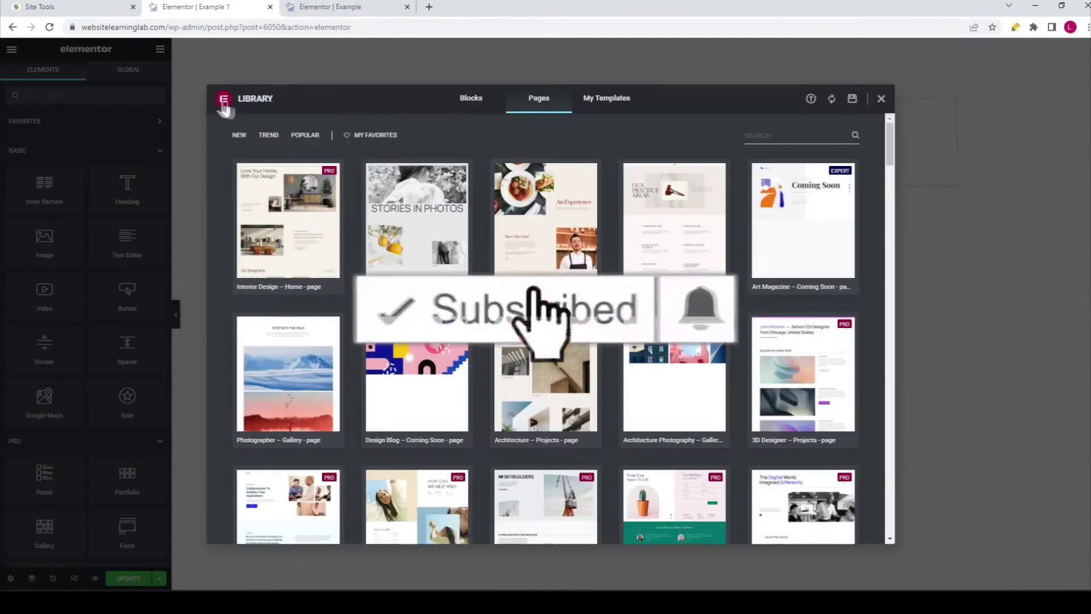
left_click(774, 135)
type("under")
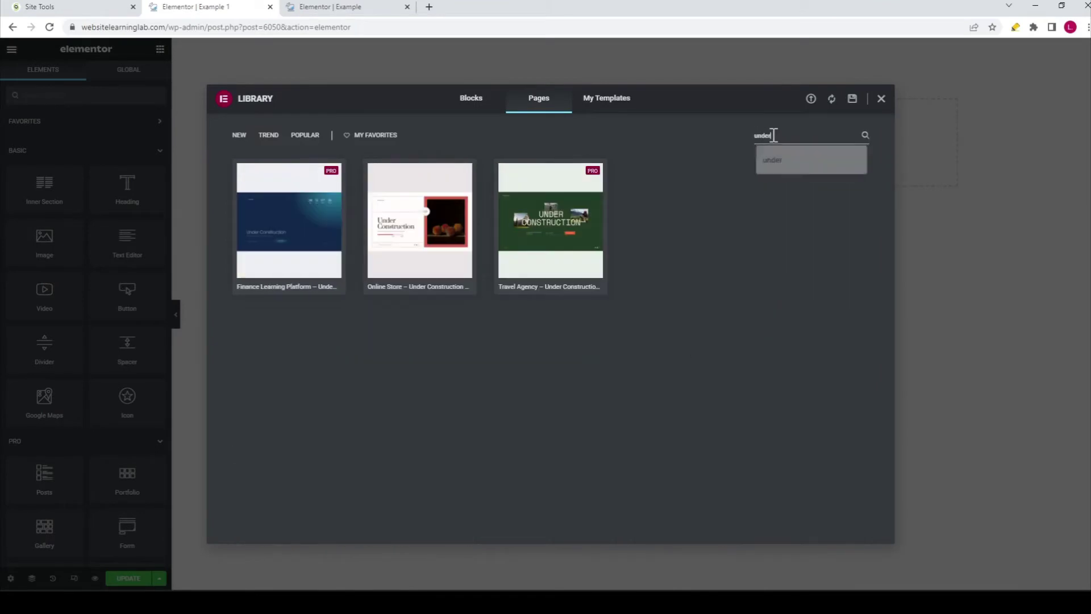
left_click(554, 218)
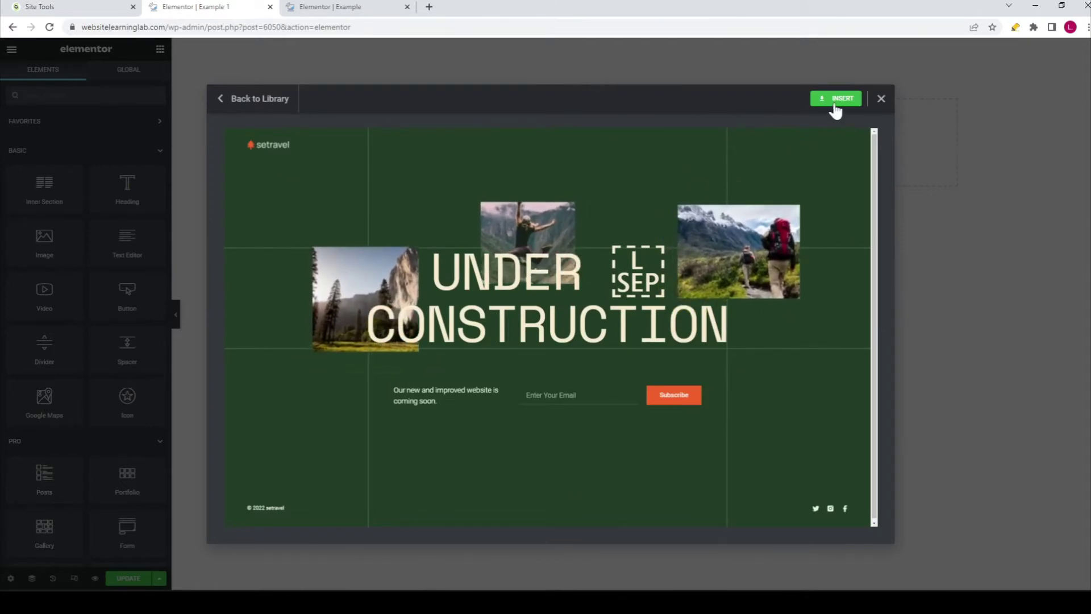
left_click(223, 108)
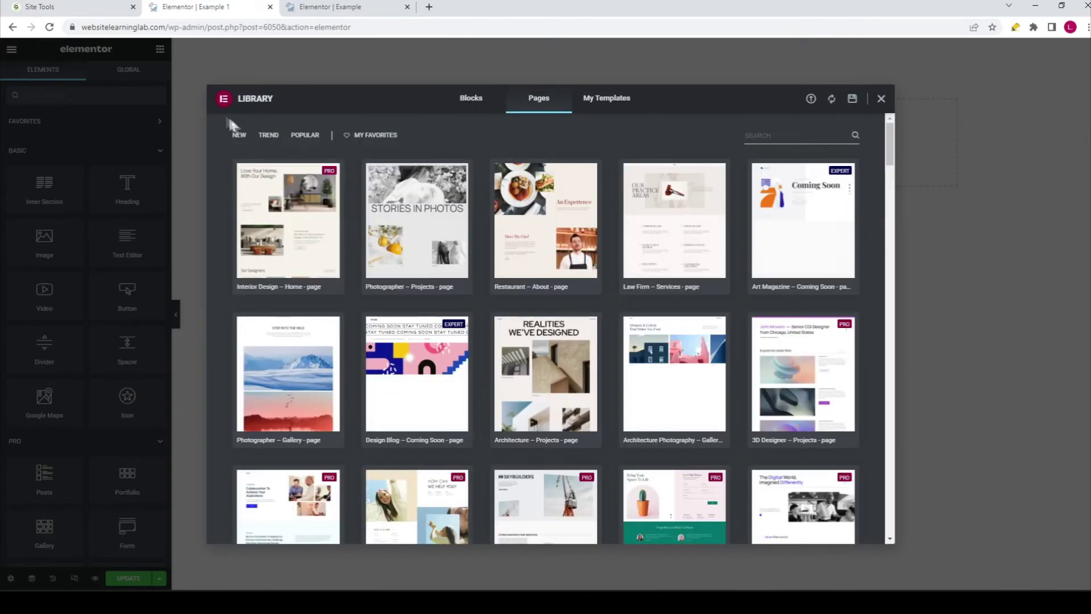
left_click(803, 132)
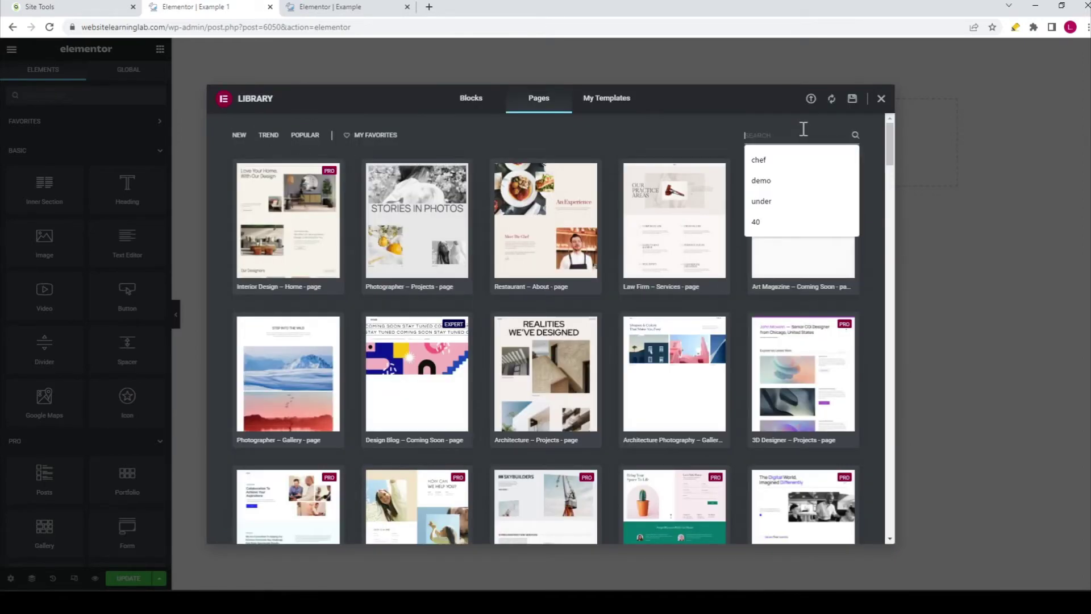
Search templates for 'coming' and preview the Design School coming-soon design, then return.
type("coming")
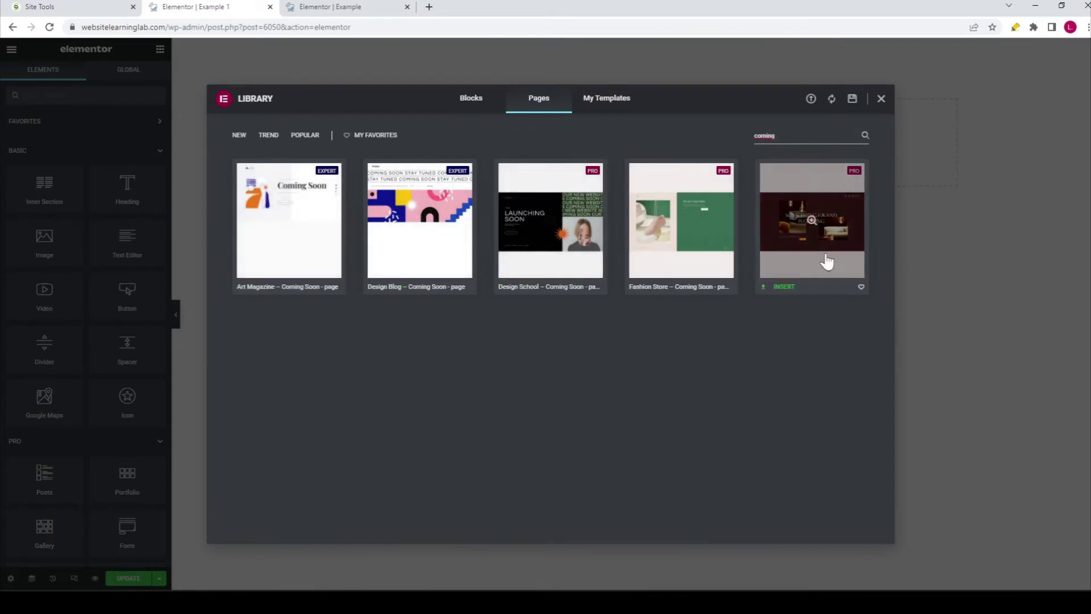
left_click(549, 243)
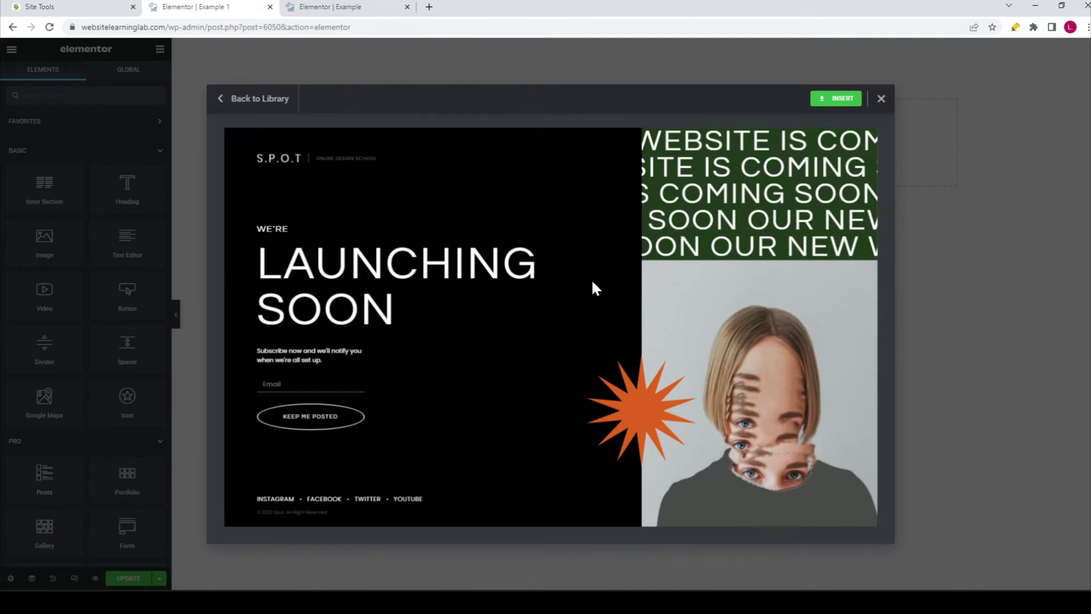
left_click(223, 100)
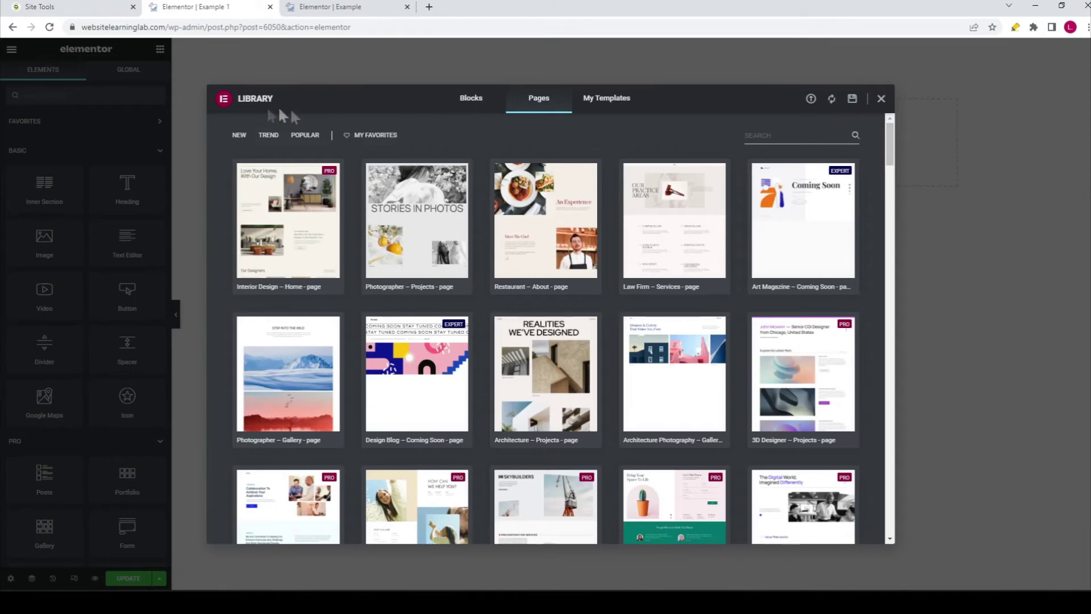
Search 'coming' again, preview Home Decor Store – Coming Soon, and insert it.
left_click(788, 135)
type("c")
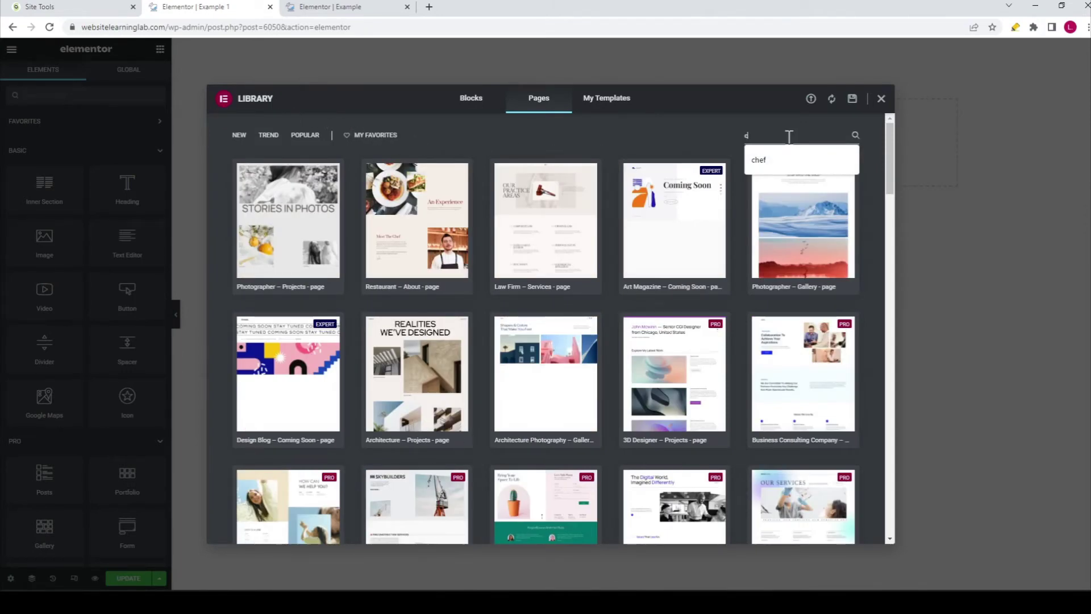
type("oming")
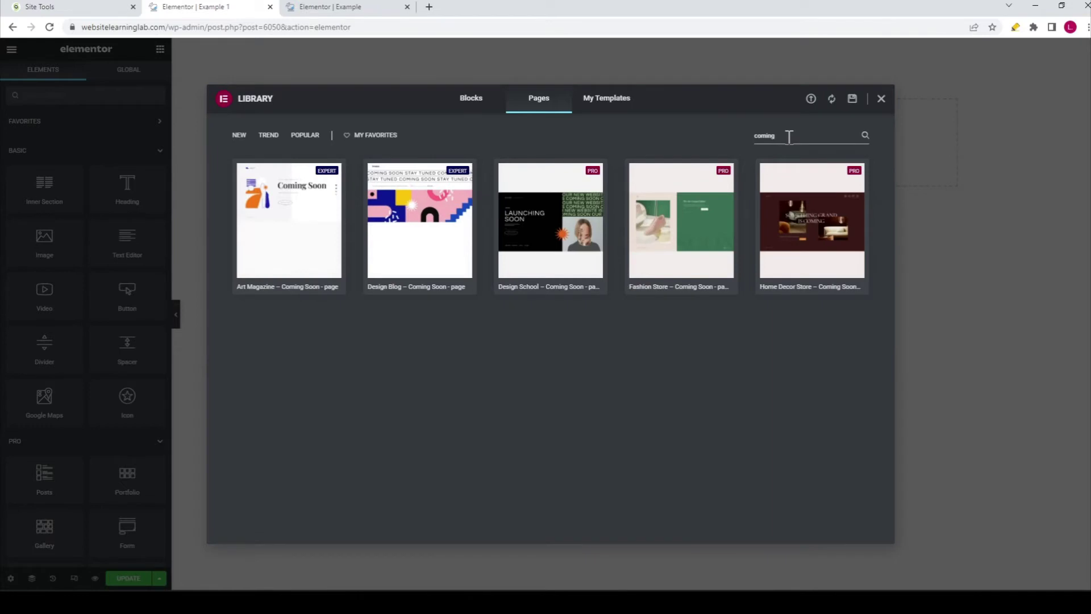
left_click(794, 213)
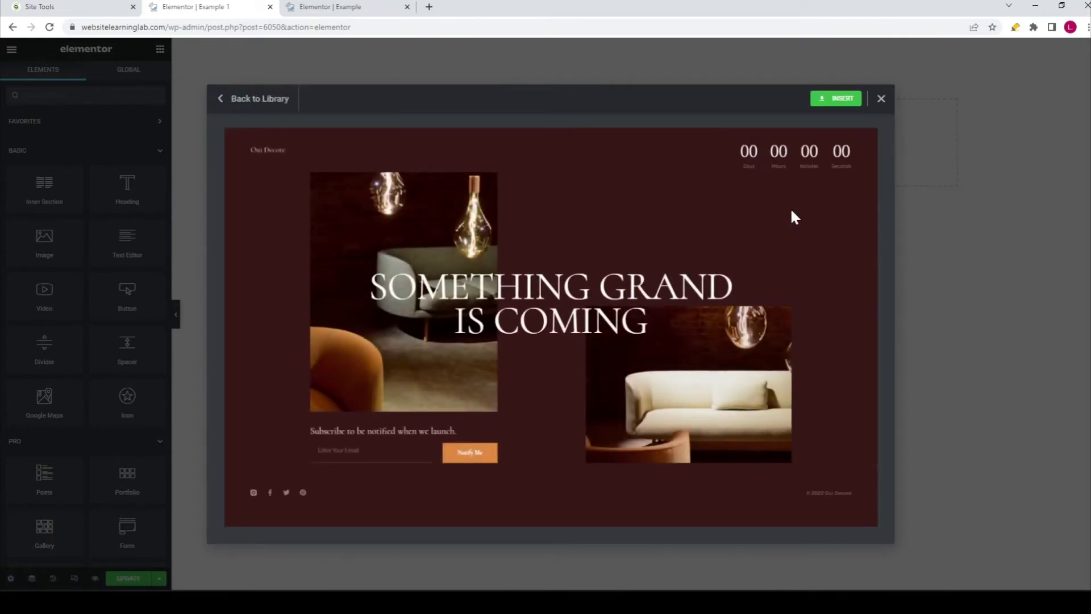
left_click(841, 106)
Apply the template's page settings, then collapse and restore the editor panel.
left_click(604, 358)
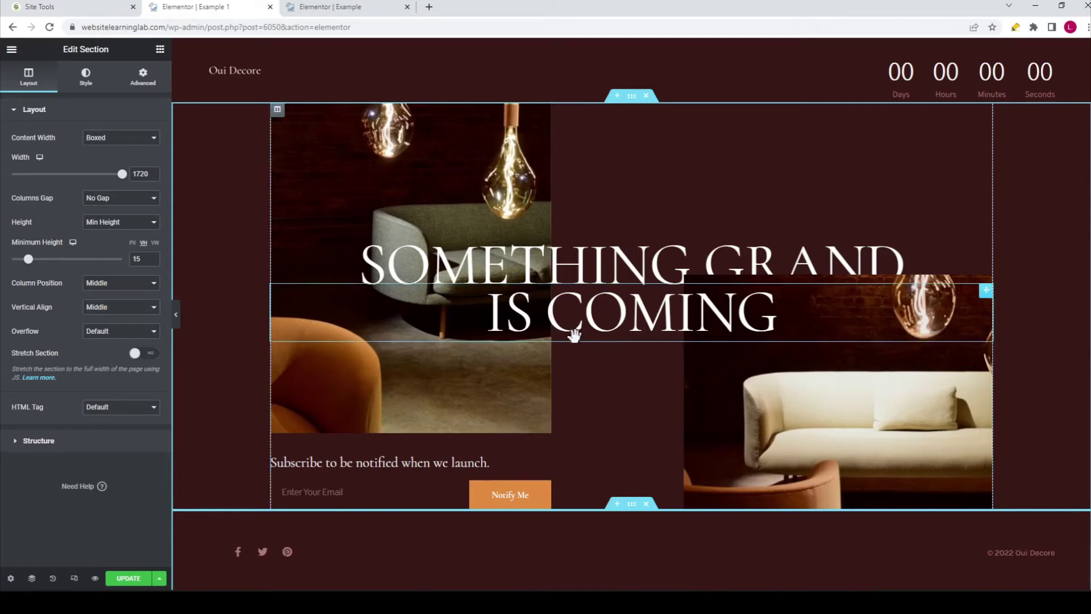
left_click(176, 313)
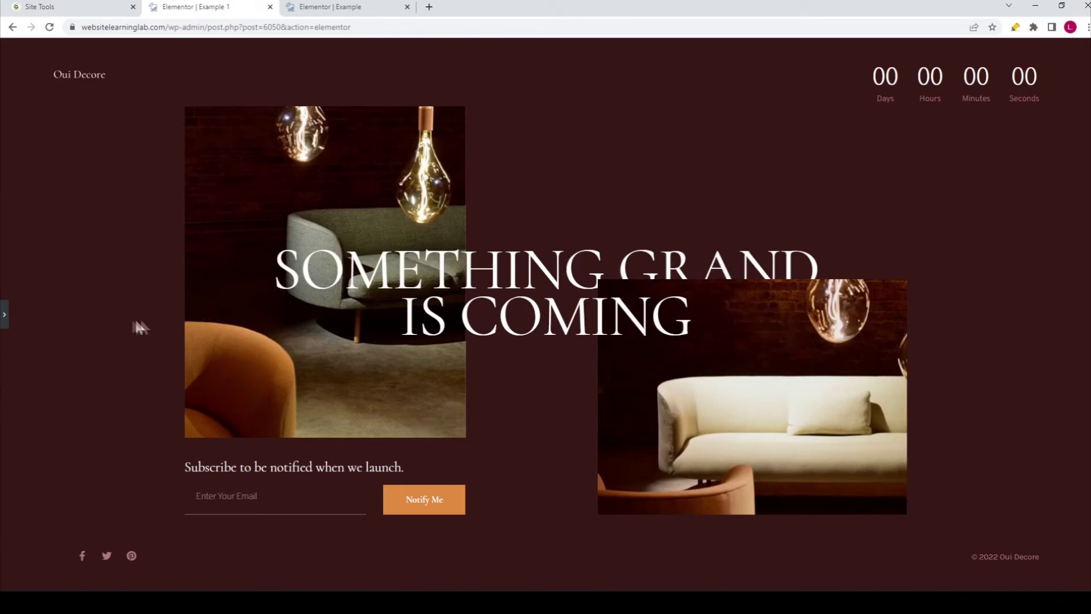
left_click(4, 314)
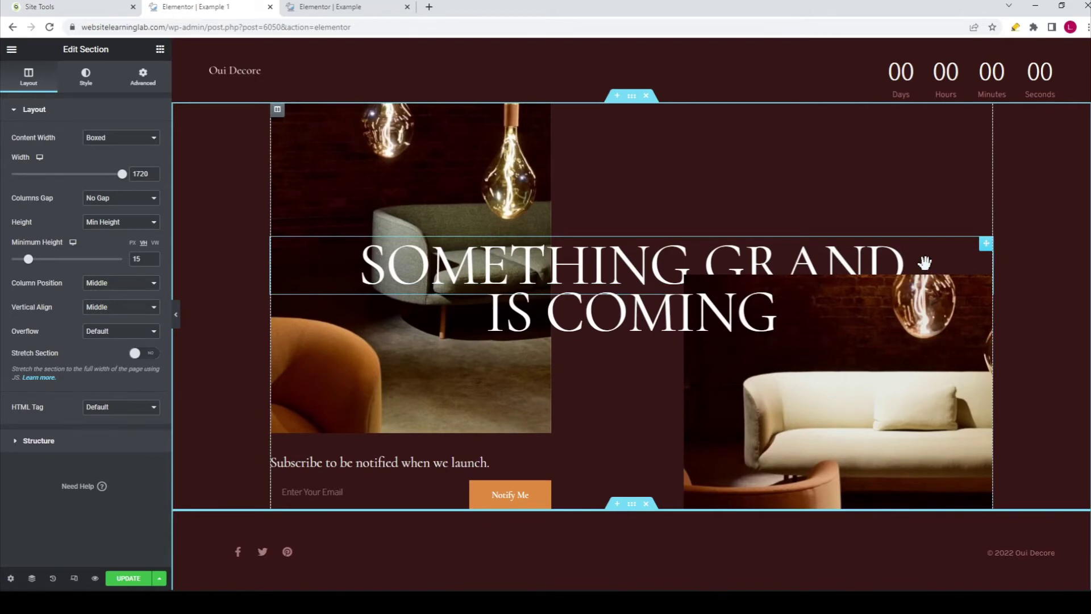
left_click(986, 244)
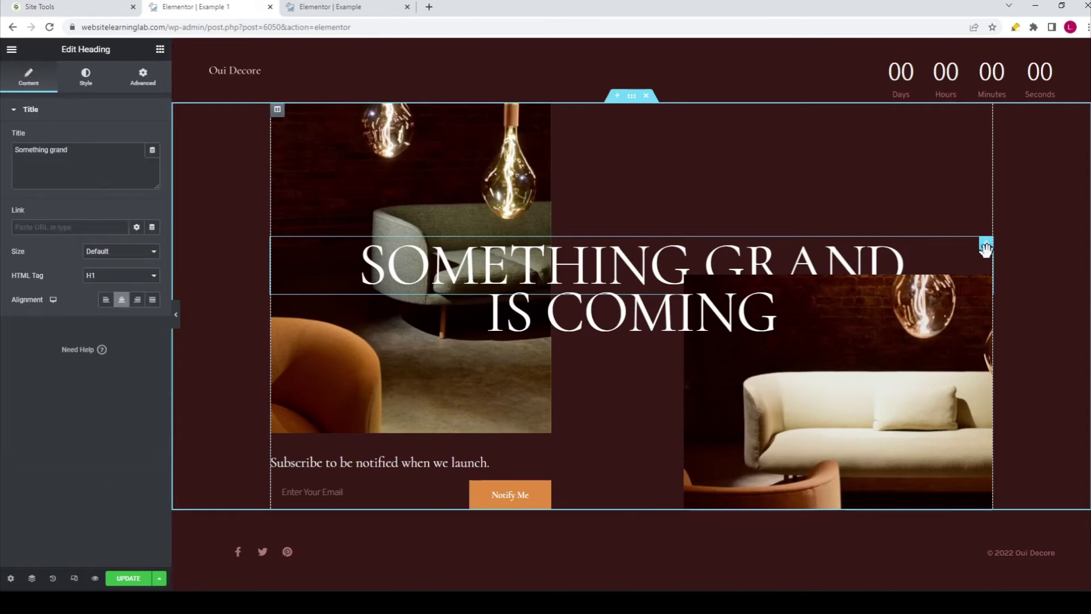
Set the 'Something Grand Is Coming' heading's Advanced Z-Index from 10 to 20.
left_click(137, 89)
scroll(111, 189, "down", 1)
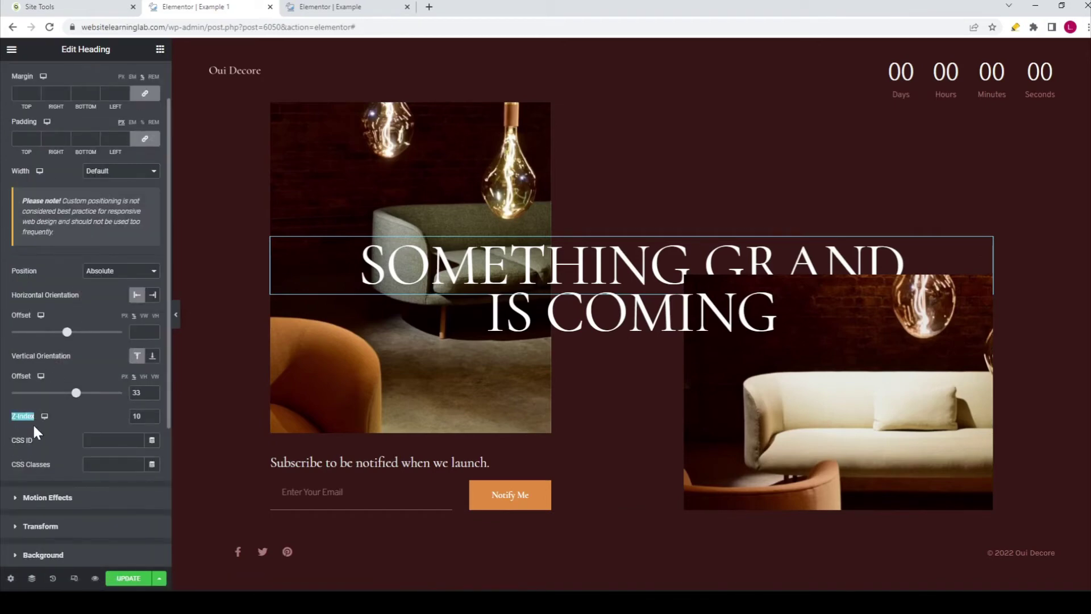
left_click(139, 420)
type("20")
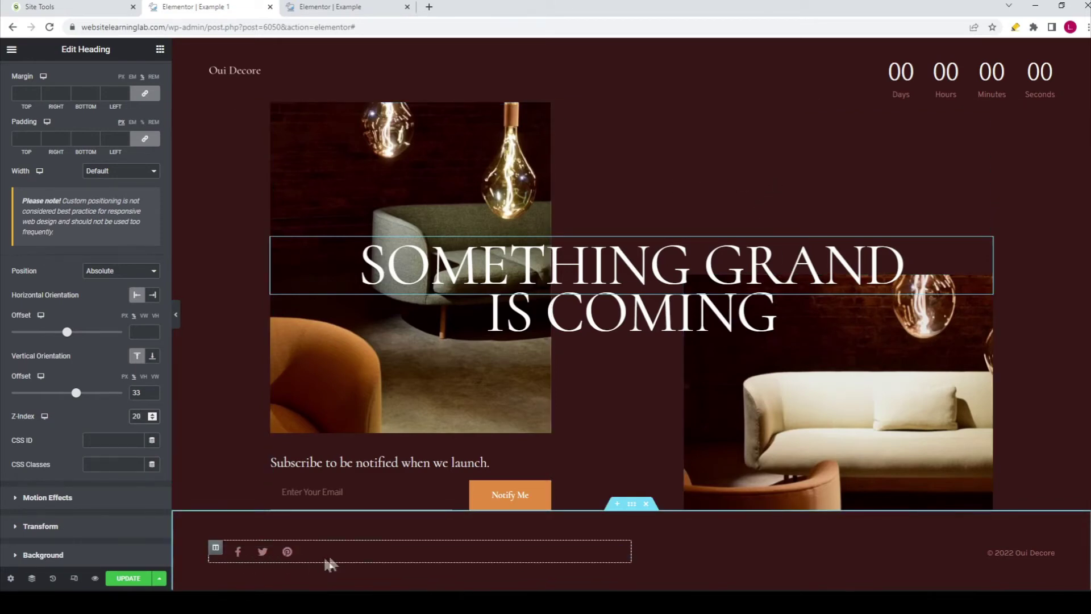
Delete the footer social icons and remove the emptied footer section.
right_click(622, 559)
left_click(648, 575)
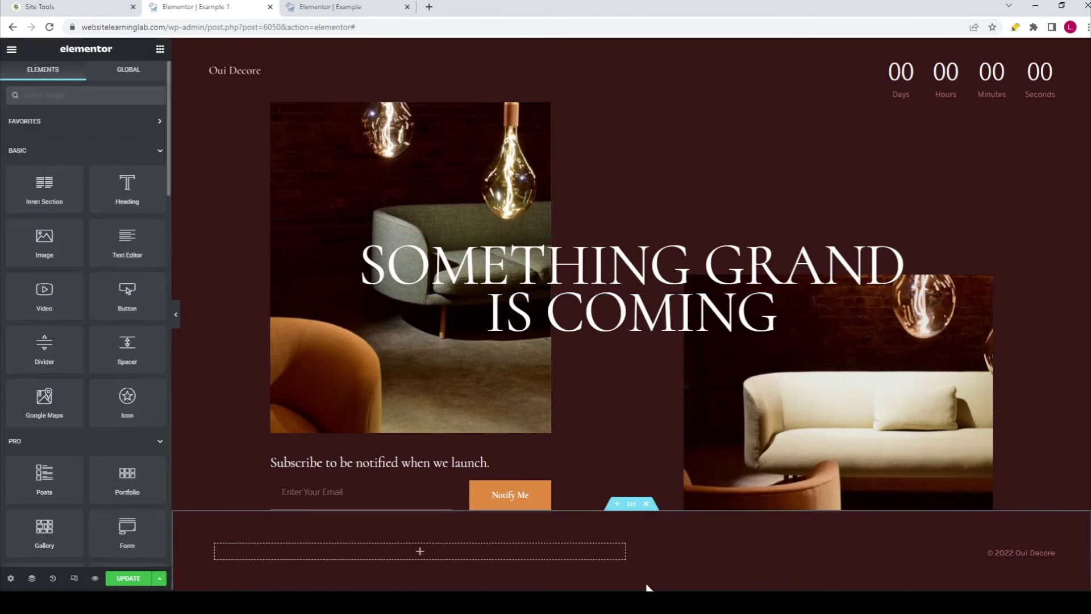
left_click(647, 505)
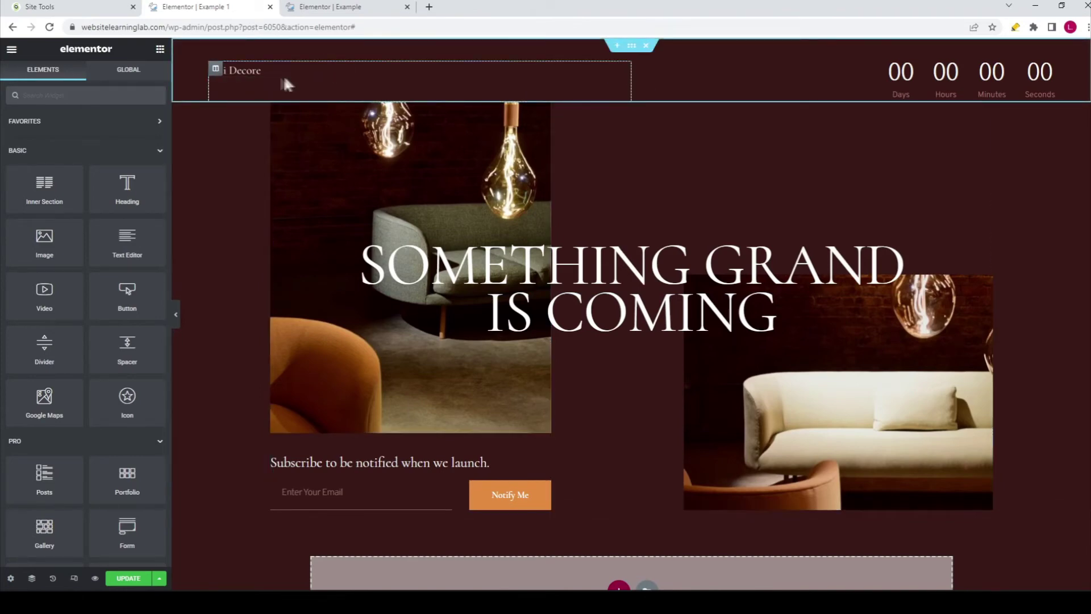
Delete the Oui Decore logo image from the page's top-left.
left_click(256, 74)
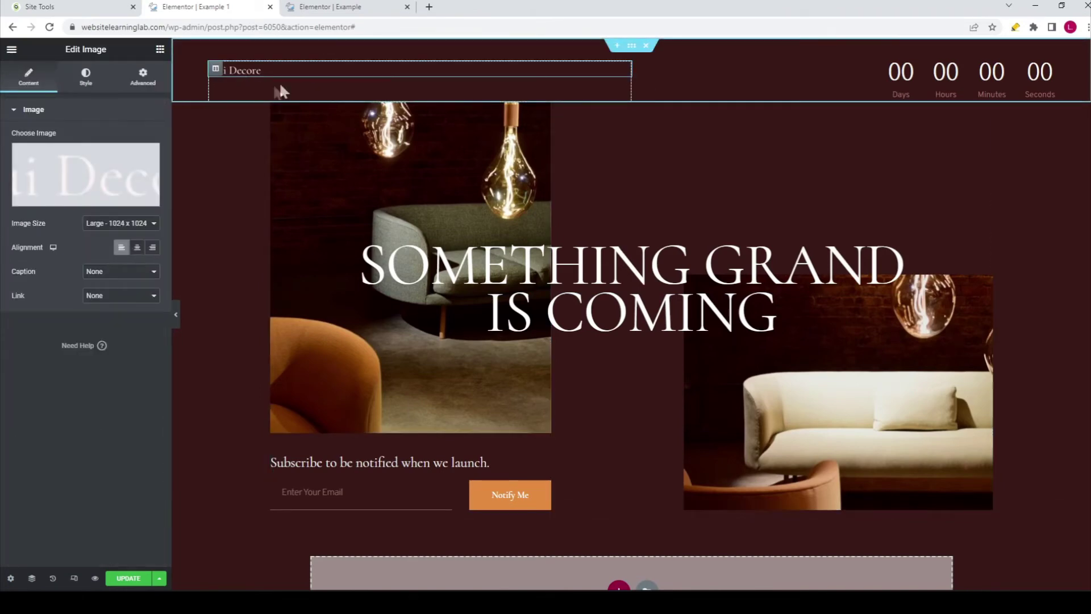
left_click_drag(66, 50, 139, 47)
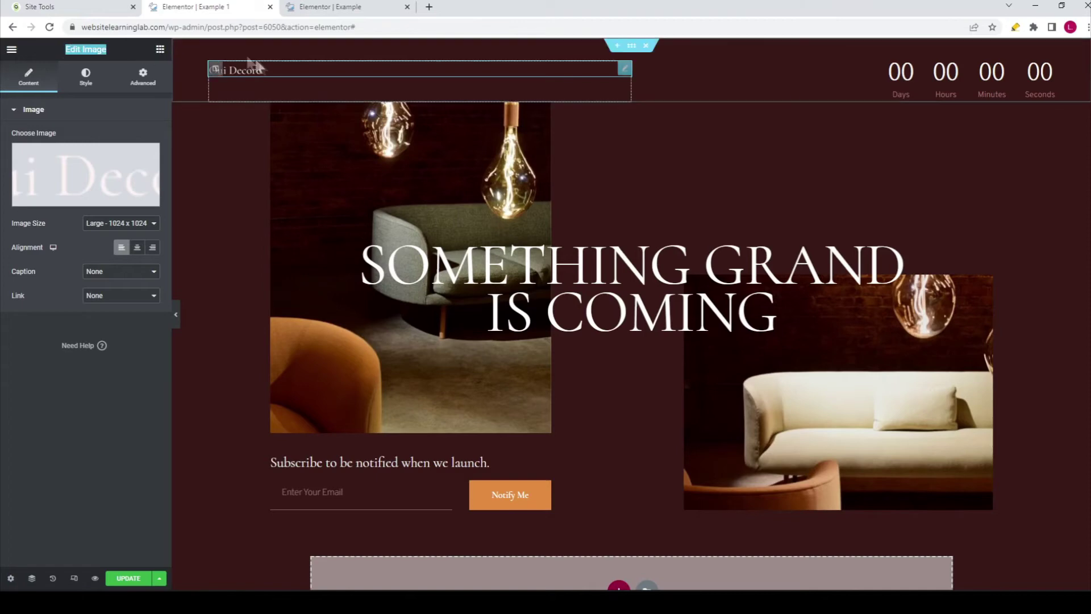
right_click(619, 74)
right_click(535, 71)
left_click(563, 229)
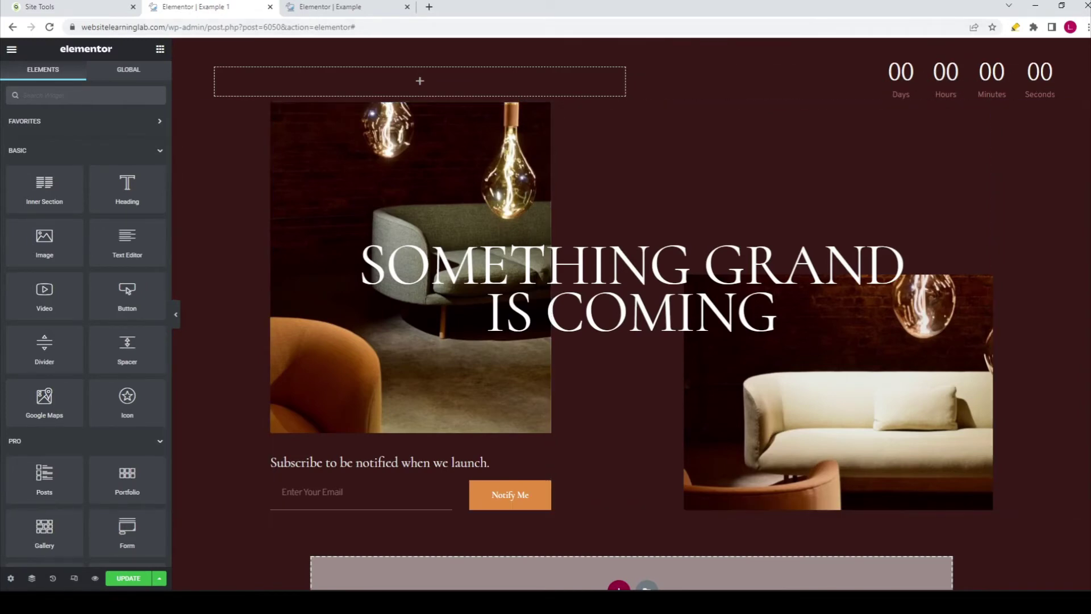
left_click(1048, 70)
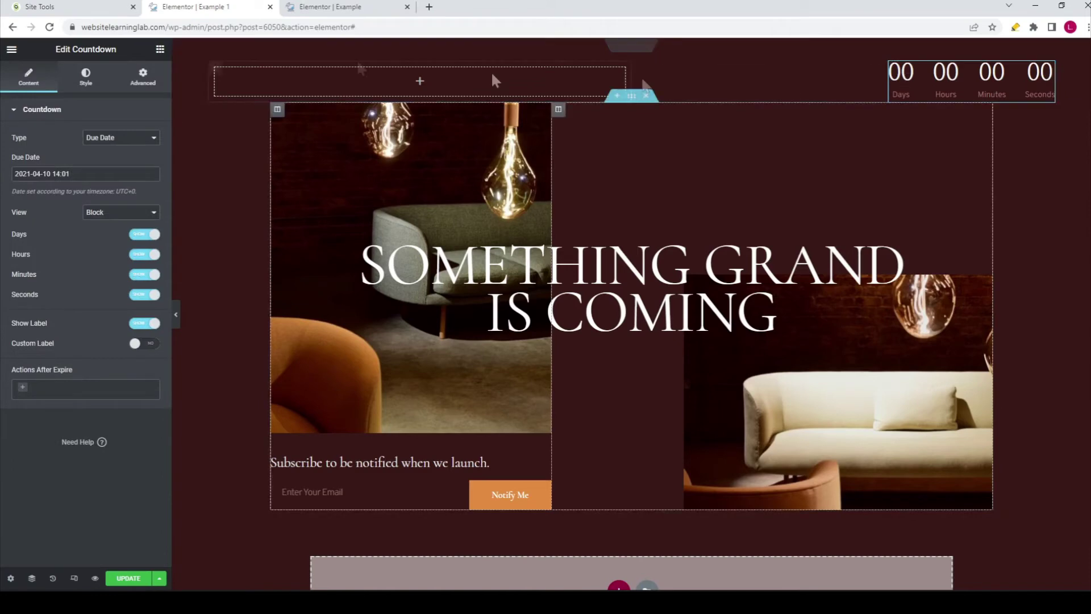
left_click_drag(55, 50, 111, 51)
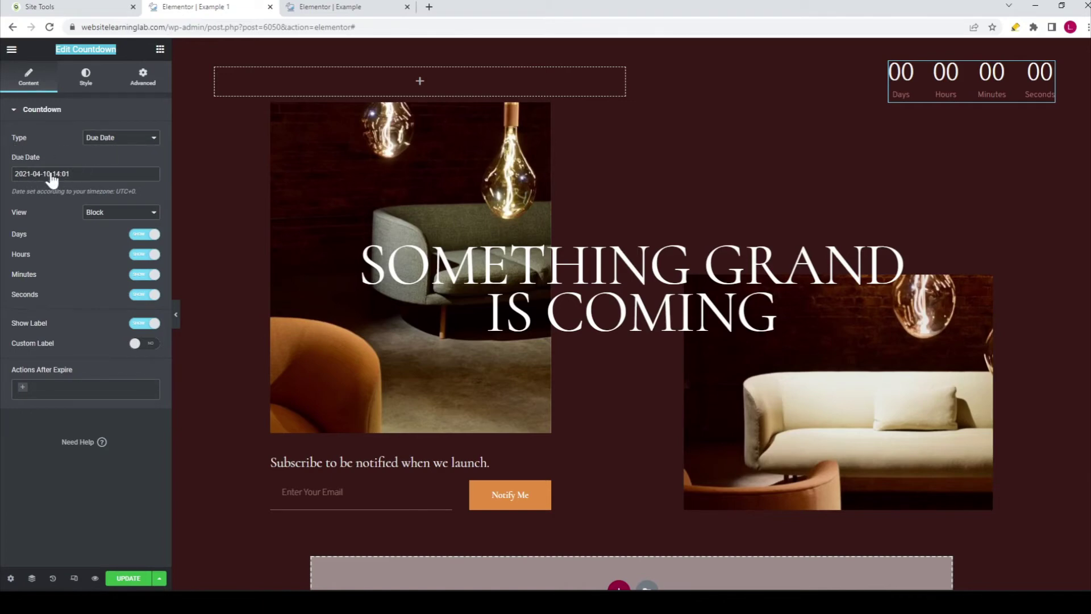
left_click(102, 175)
left_click(101, 174)
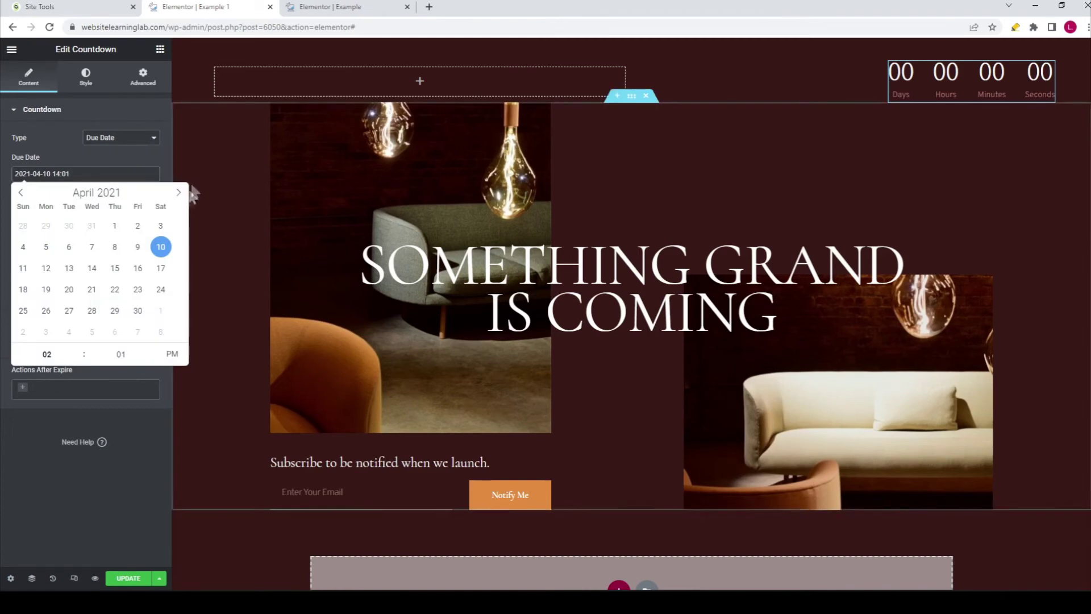
left_click(178, 193)
left_click(178, 193)
left_click(178, 193)
left_click(178, 194)
left_click(178, 194)
left_click(178, 193)
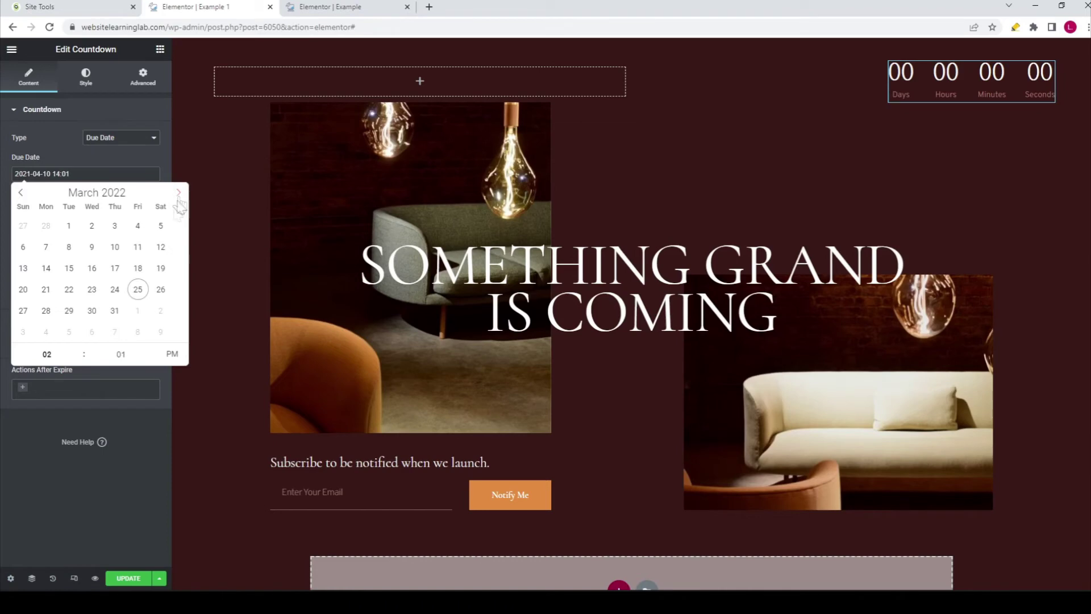
left_click(46, 310)
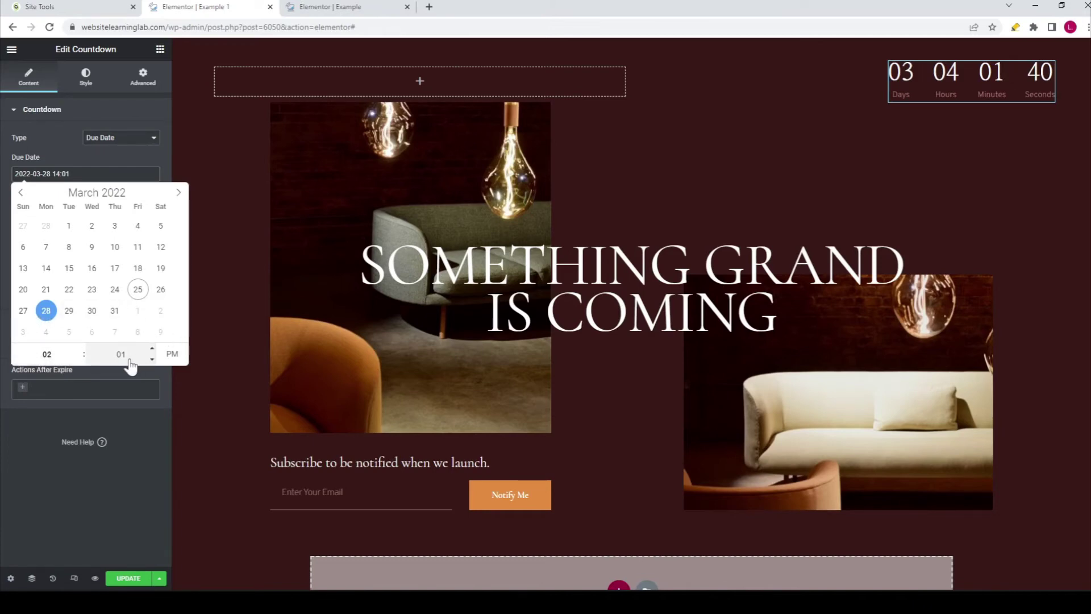
left_click(164, 519)
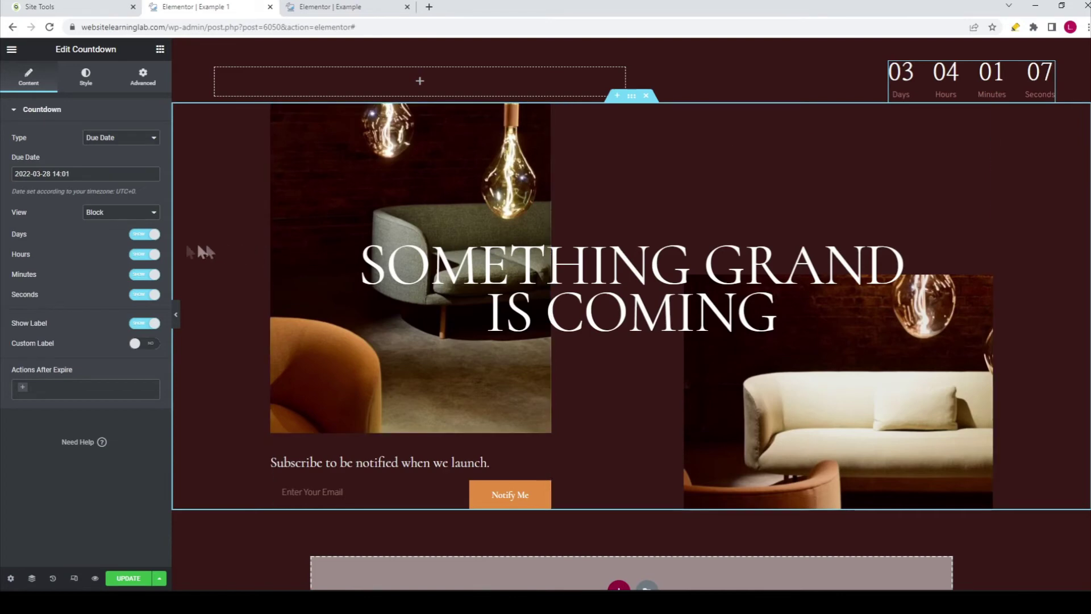
Change the page body background colour from dark red to dark green #173916 and save with Update.
left_click(11, 583)
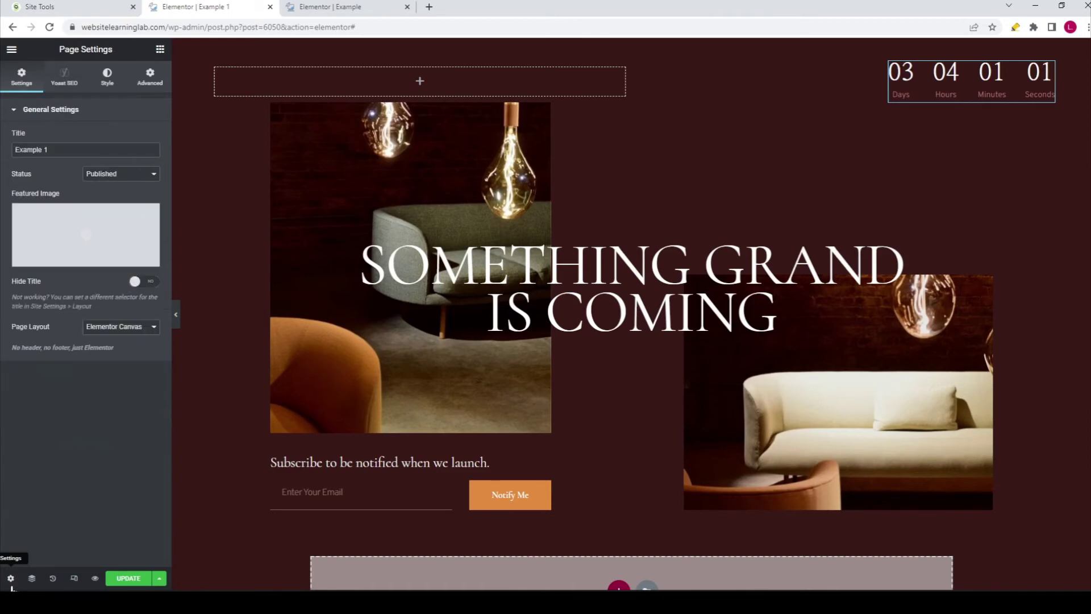
left_click(113, 87)
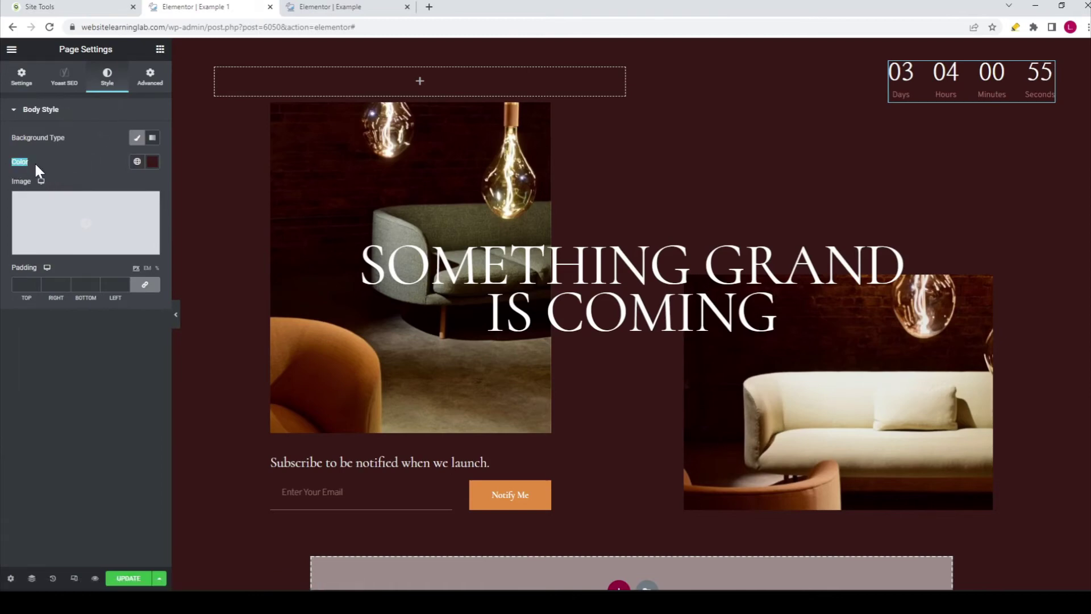
left_click(152, 161)
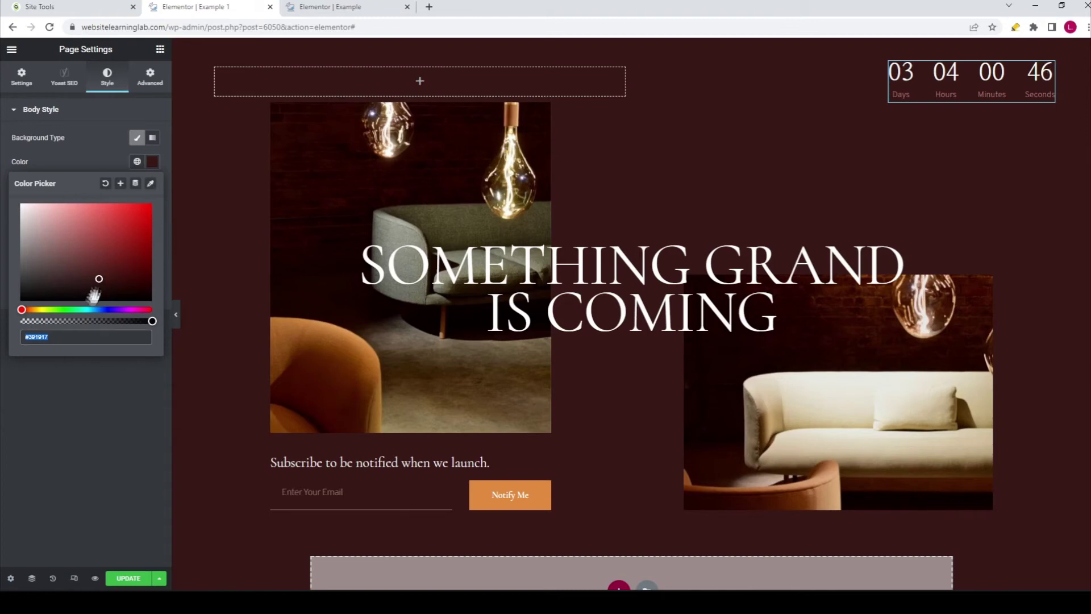
left_click(65, 310)
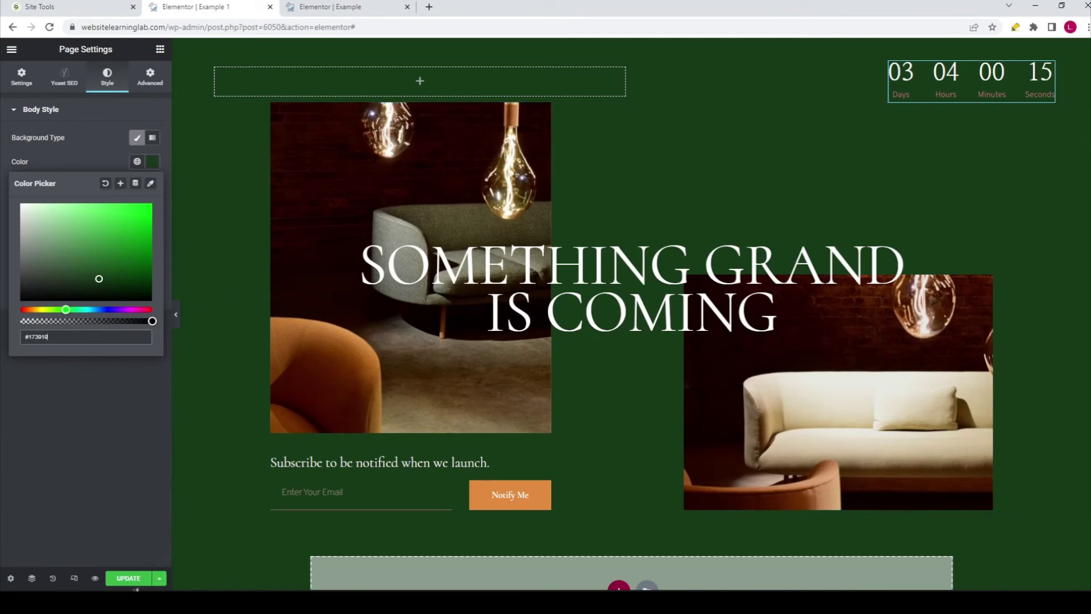
left_click(140, 579)
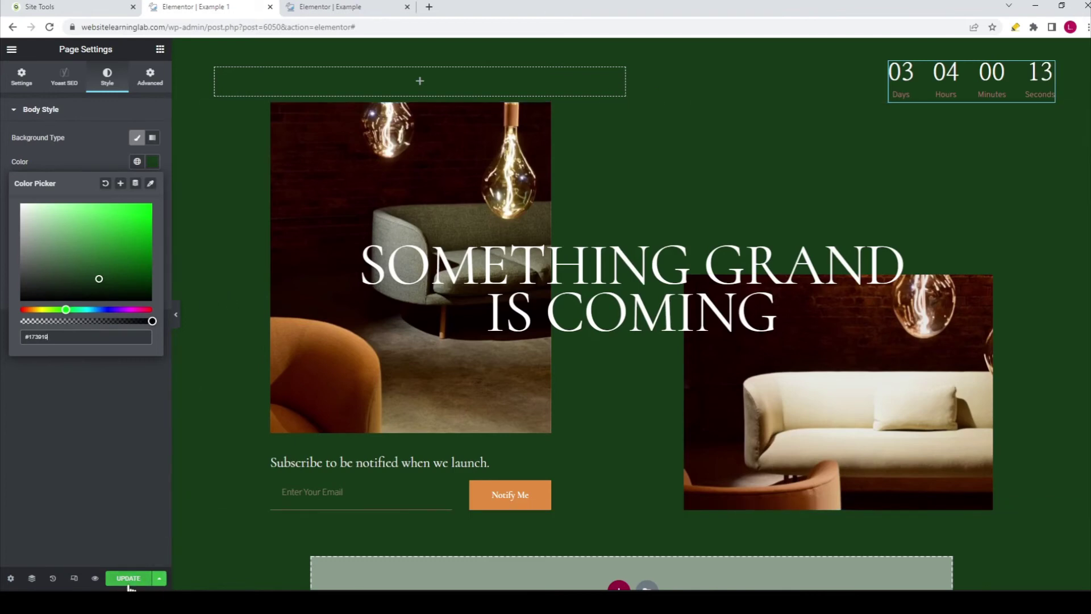
scroll(505, 432, "down", 2)
scroll(500, 398, "up", 2)
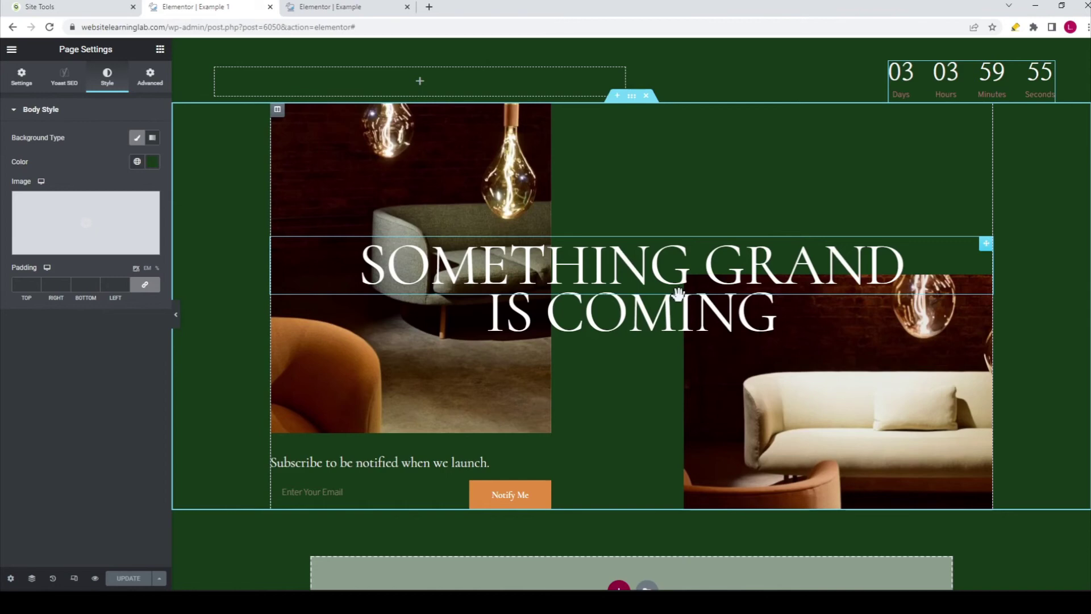
Leave the Elementor editor for the Example 1 page and return to the WordPress dashboard.
left_click(12, 49)
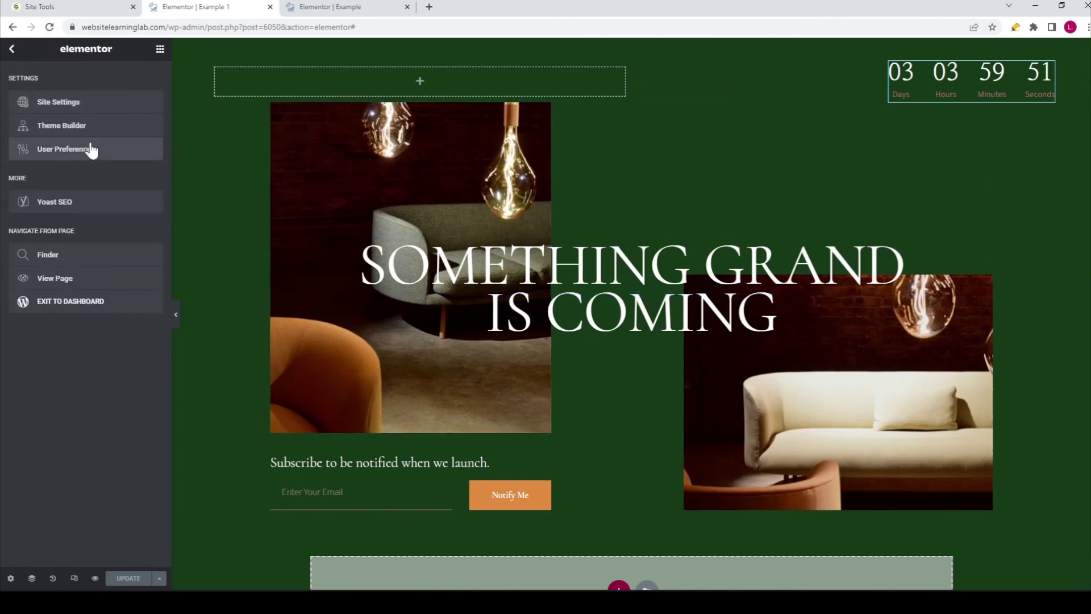
left_click(16, 57)
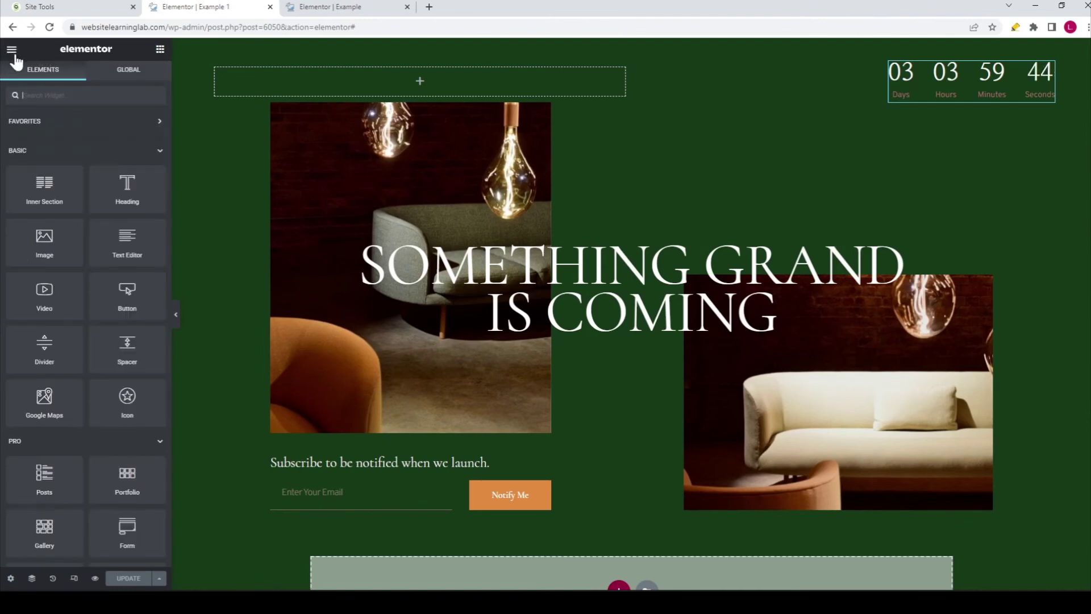
left_click(14, 54)
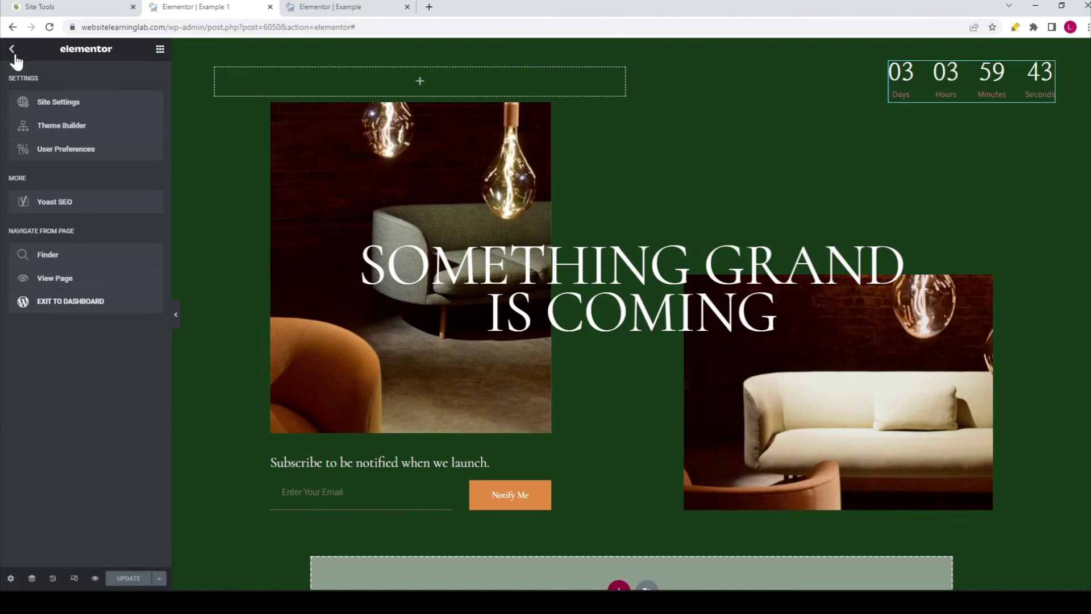
left_click(59, 311)
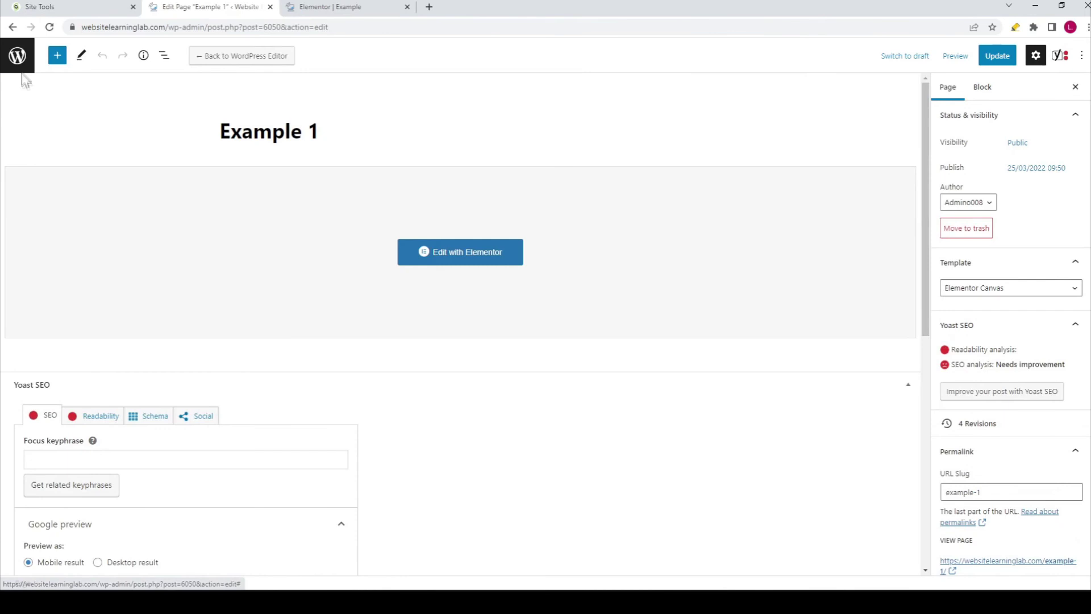
Quick edit the All tutorial categories page in Pages, keeping its status Published.
left_click(18, 57)
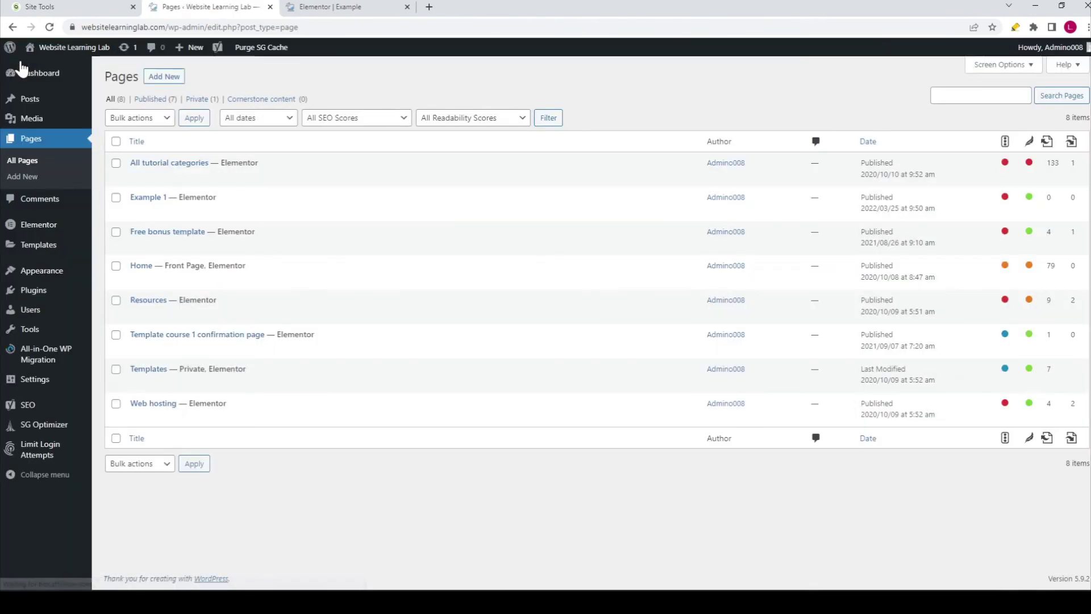
mouse_move(249, 186)
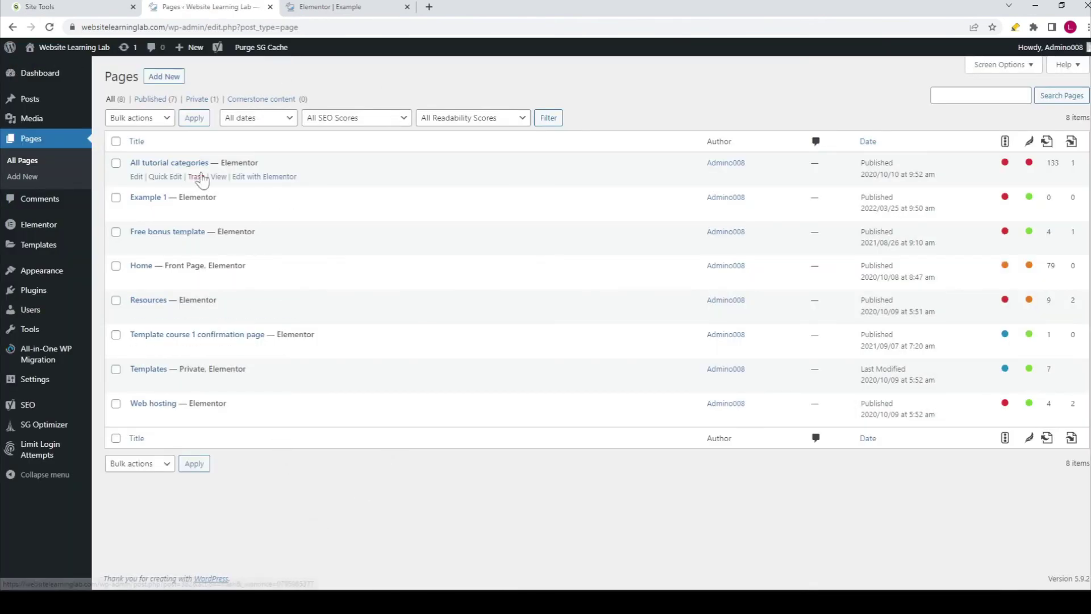
left_click(164, 177)
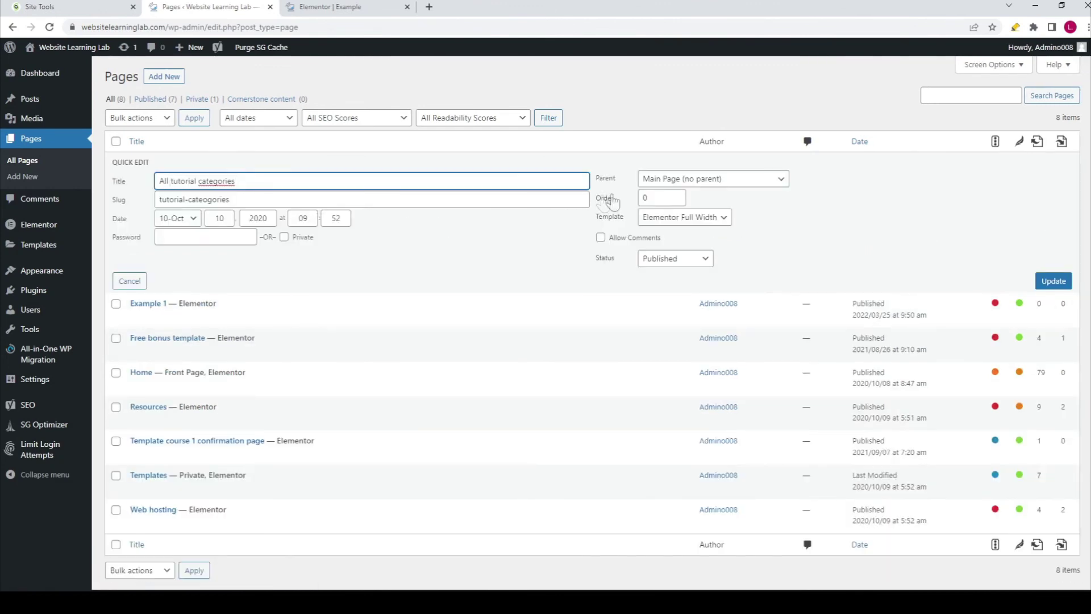
left_click(700, 264)
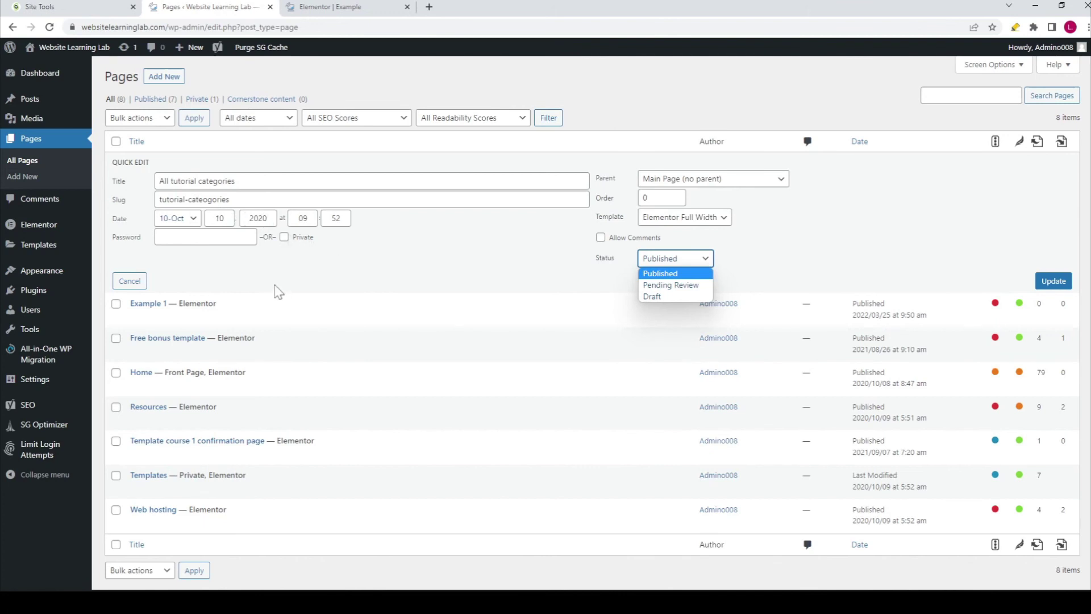
left_click(382, 282)
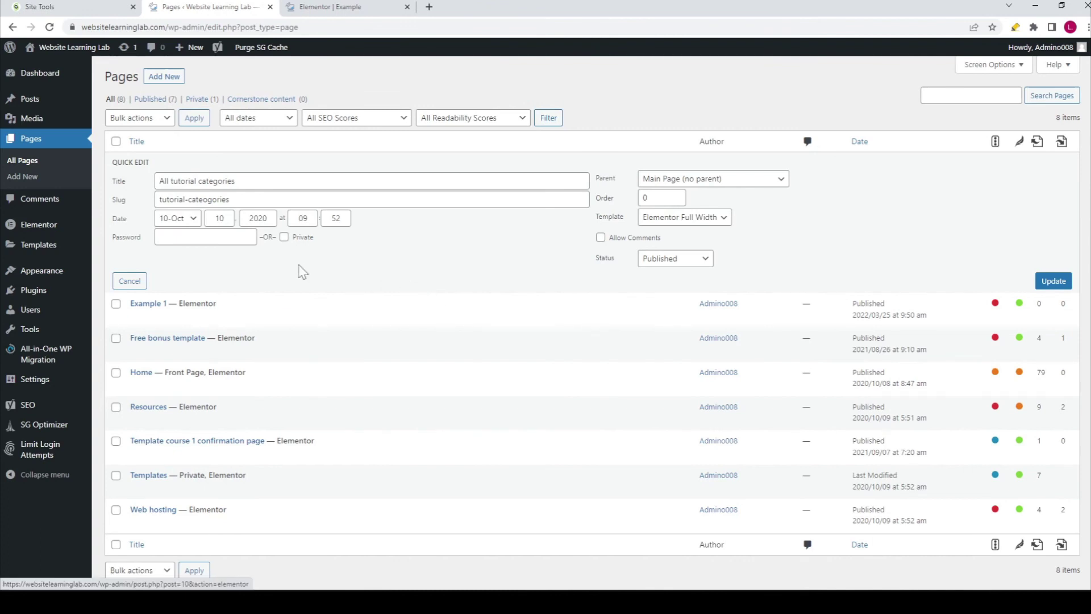
mouse_move(35, 390)
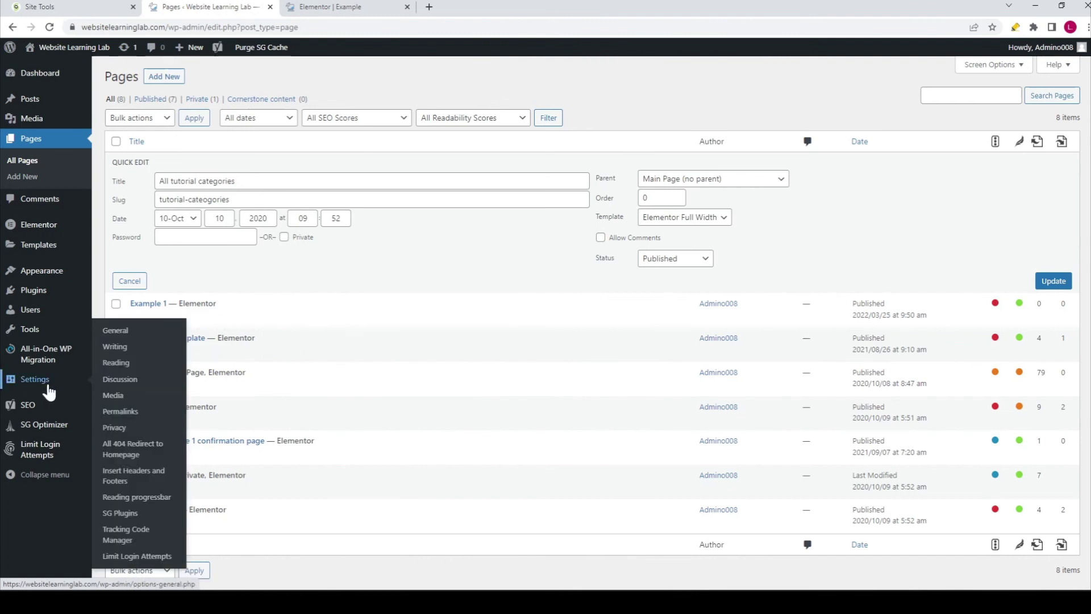
In Reading Settings, set the static homepage to Example 1.
left_click(117, 368)
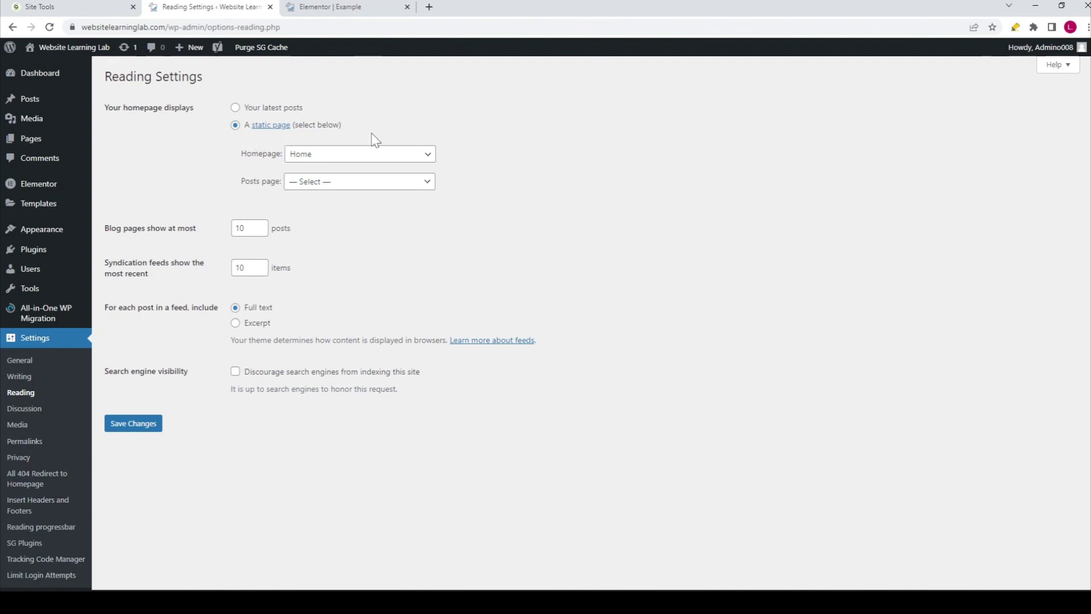
left_click(308, 162)
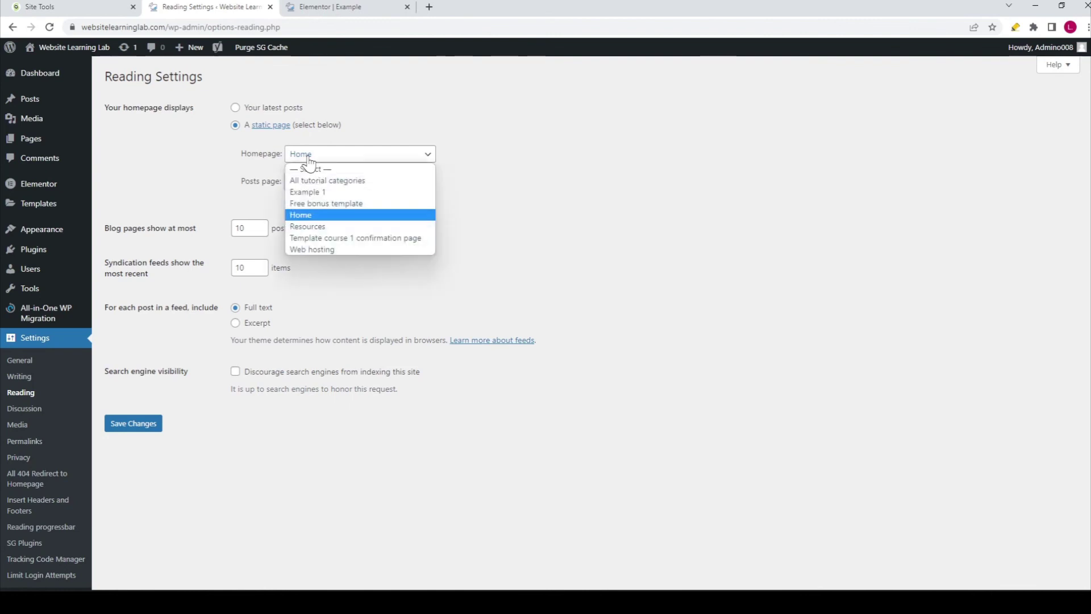
left_click(317, 193)
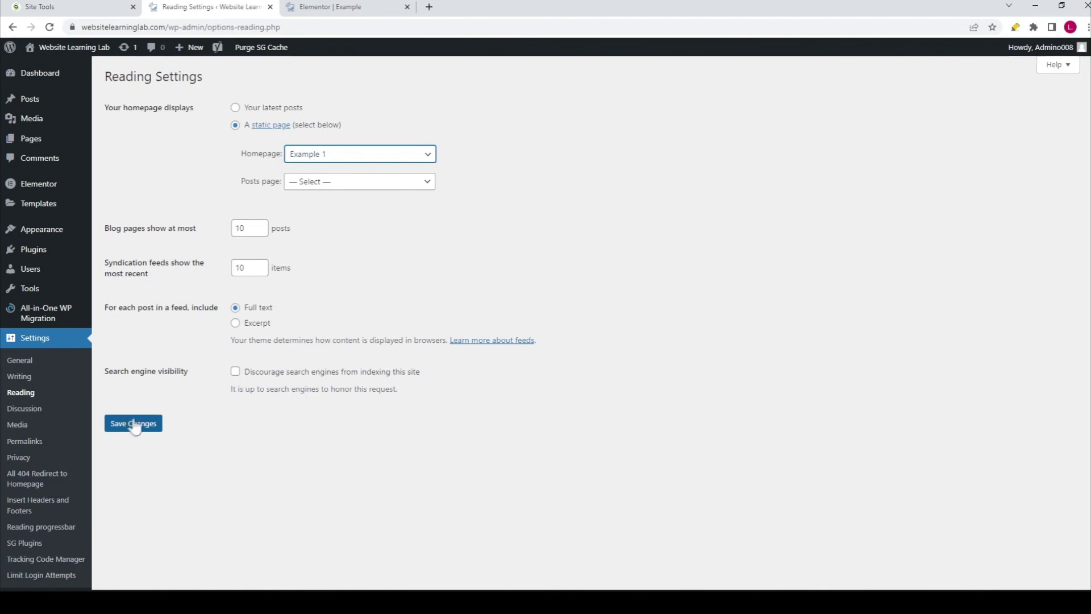
Select the site's base URL in the browser address bar.
left_click(170, 27)
left_click(171, 27)
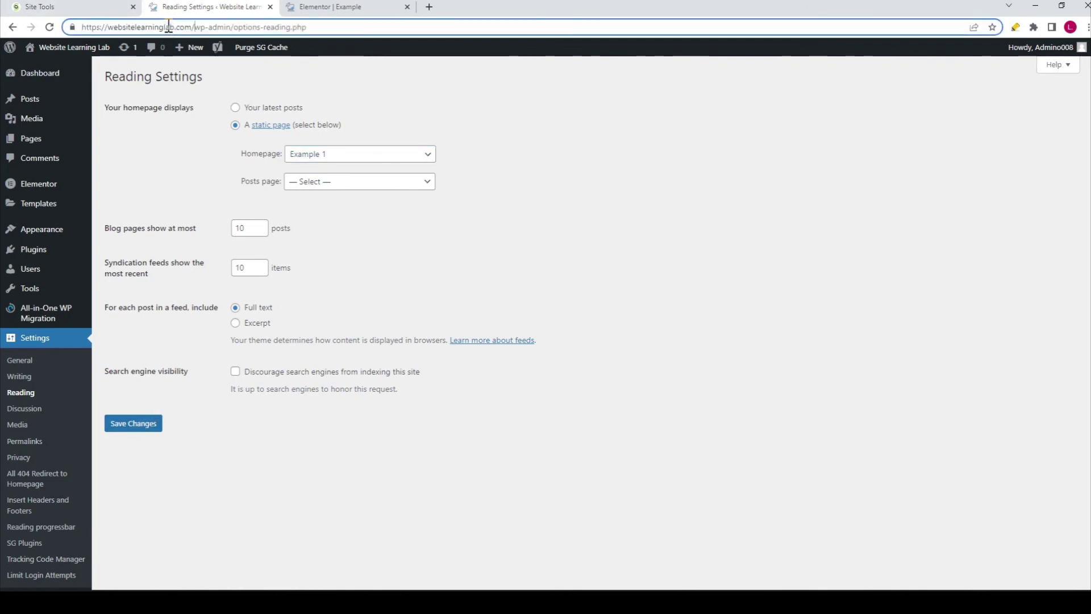
left_click_drag(194, 27, 2, 22)
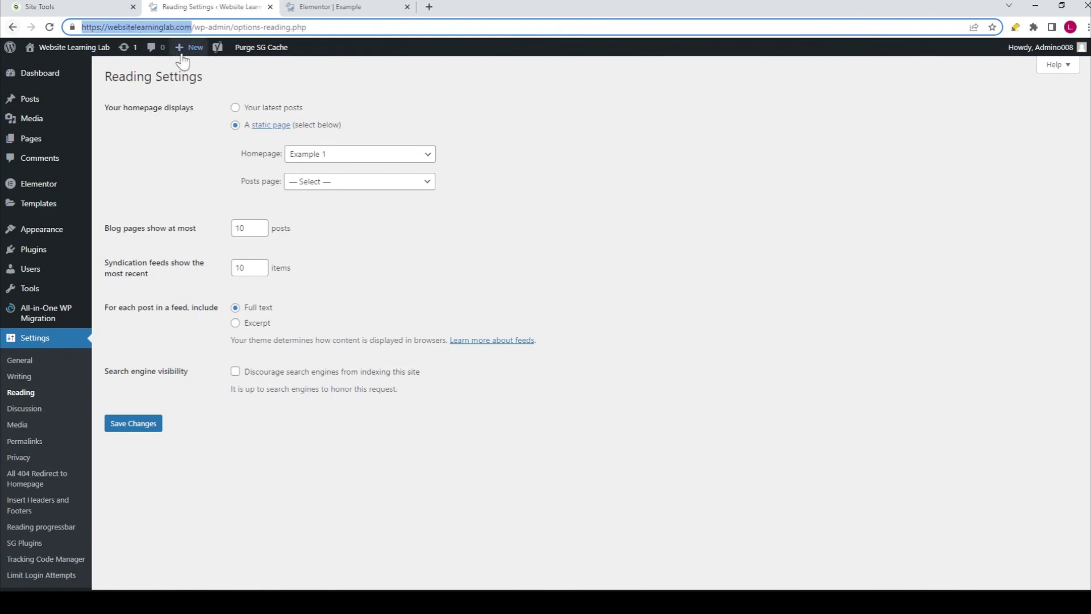
mouse_move(182, 49)
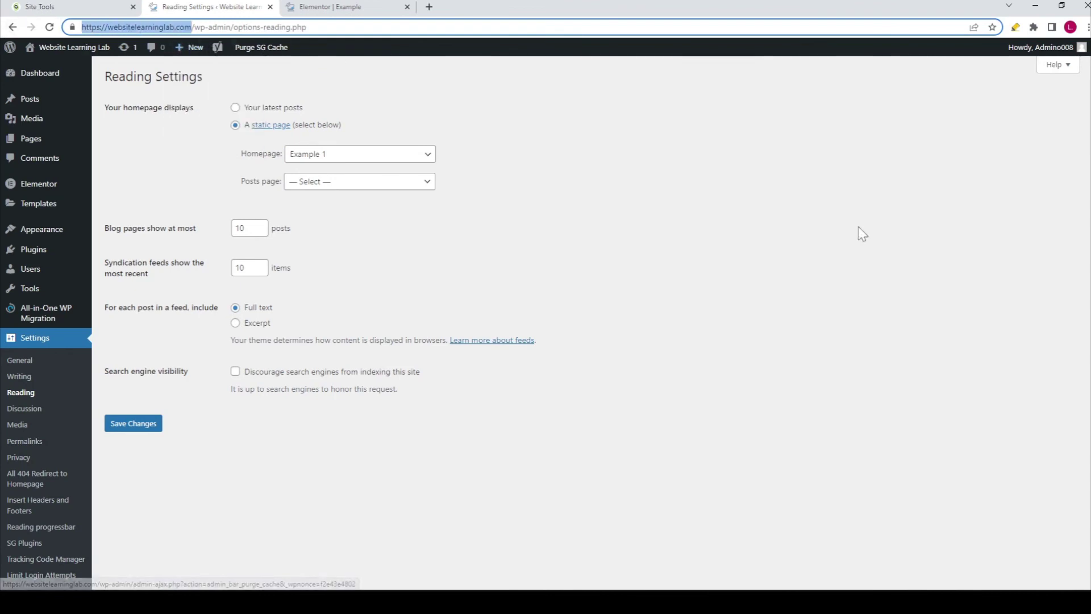